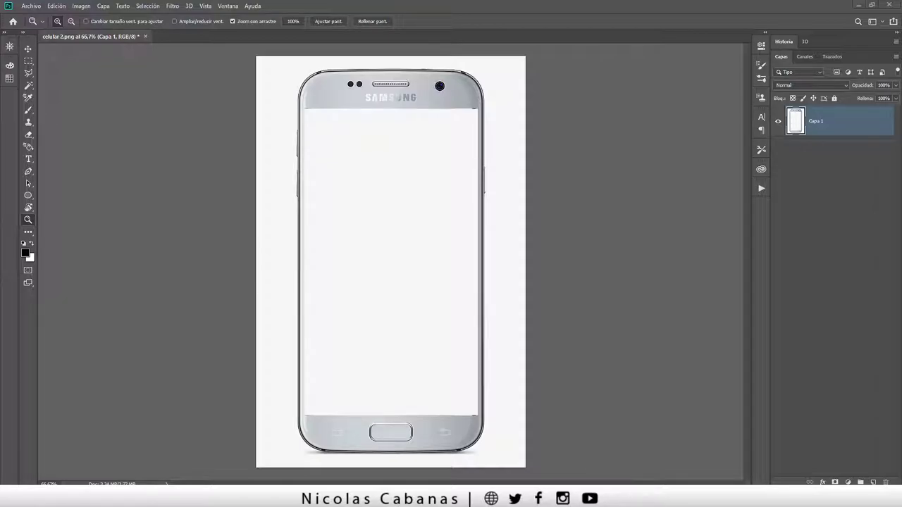
- Bring the Chrome window with the pixabay phone image in front of Photoshop
{"action": "key", "text": "alt+Tab"}
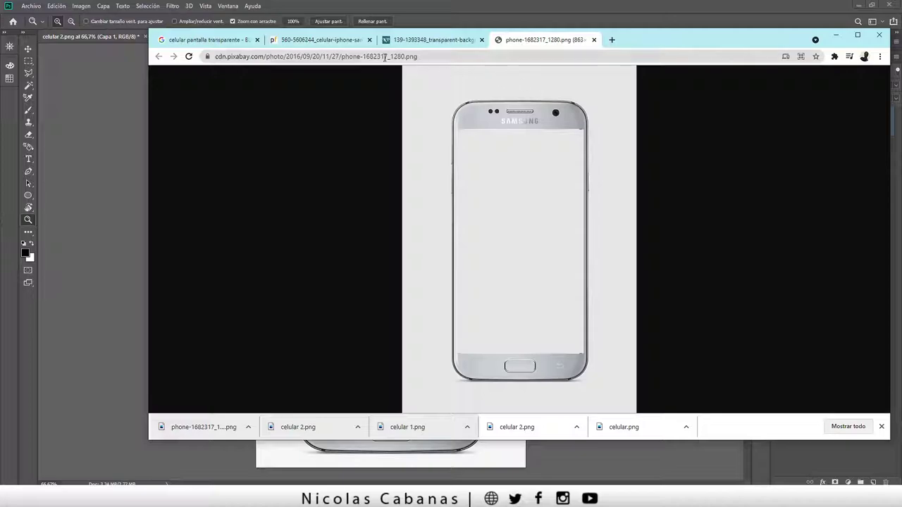
- Compare the kindpng and pngfind phone tabs and scroll through the Google Images results
{"action": "left_click", "coordinate": [423, 44]}
{"action": "left_click", "coordinate": [352, 44]}
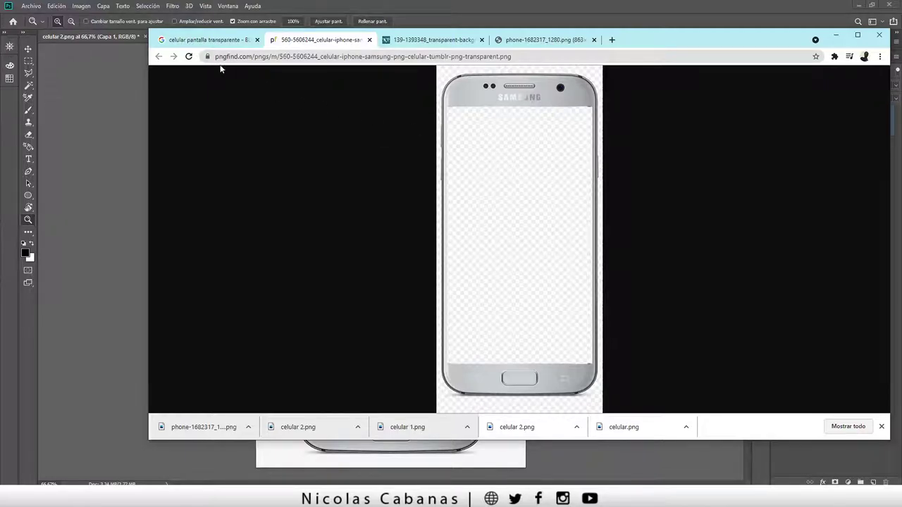
{"action": "left_click", "coordinate": [208, 39]}
{"action": "scroll", "coordinate": [666, 317], "scroll_direction": "down", "scroll_amount": 2}
{"action": "scroll", "coordinate": [666, 318], "scroll_direction": "down", "scroll_amount": 1}
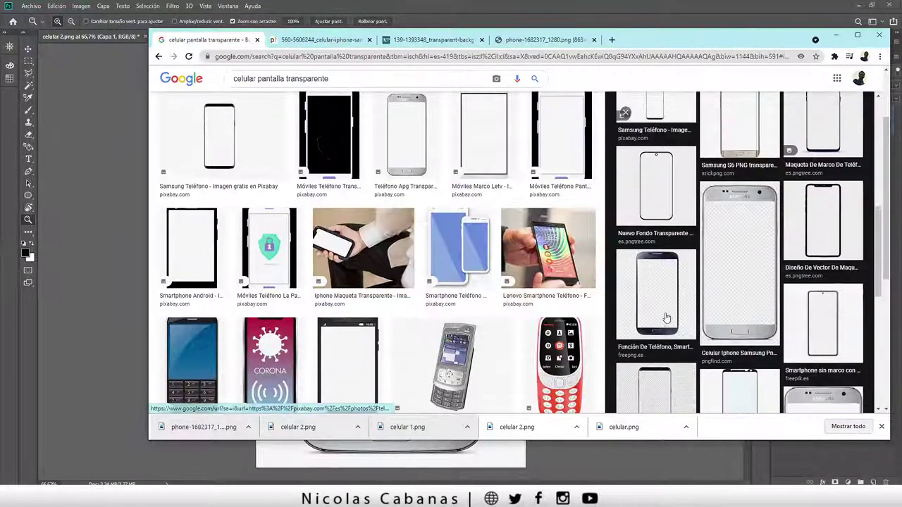
{"action": "scroll", "coordinate": [666, 318], "scroll_direction": "up", "scroll_amount": 3}
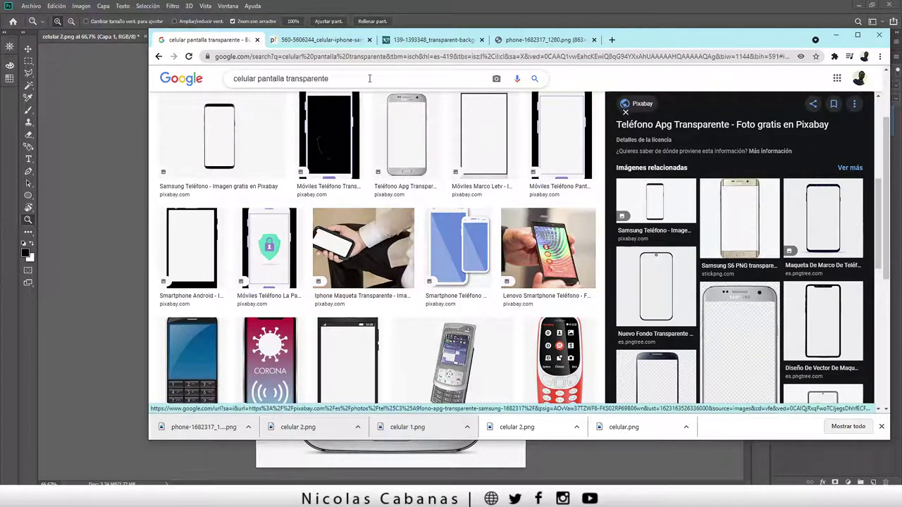
- Recheck the kindpng and pixabay phones, then return to the transparent pngfind phone
{"action": "left_click", "coordinate": [410, 40]}
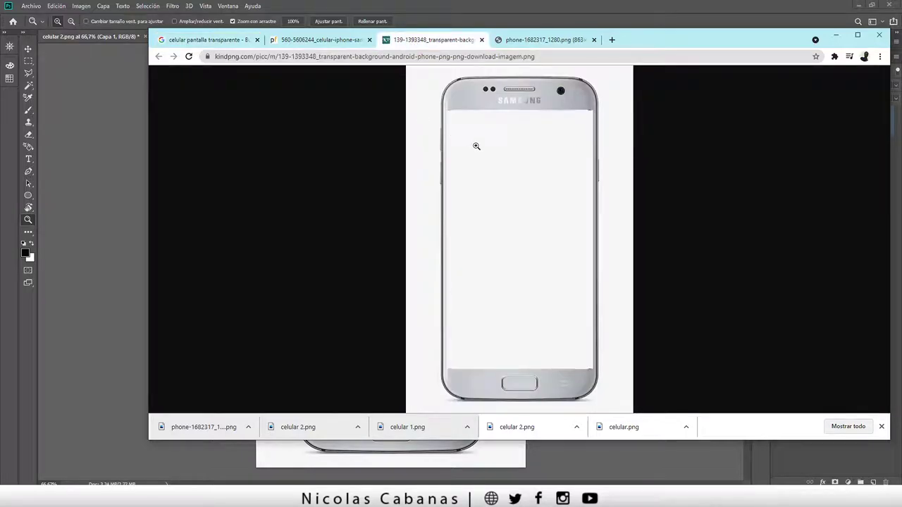
{"action": "left_click", "coordinate": [527, 42]}
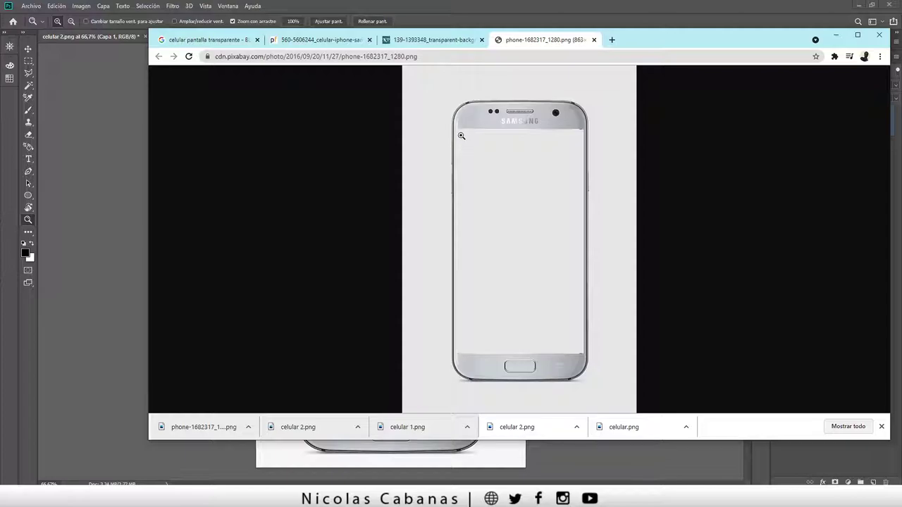
{"action": "left_click", "coordinate": [346, 40]}
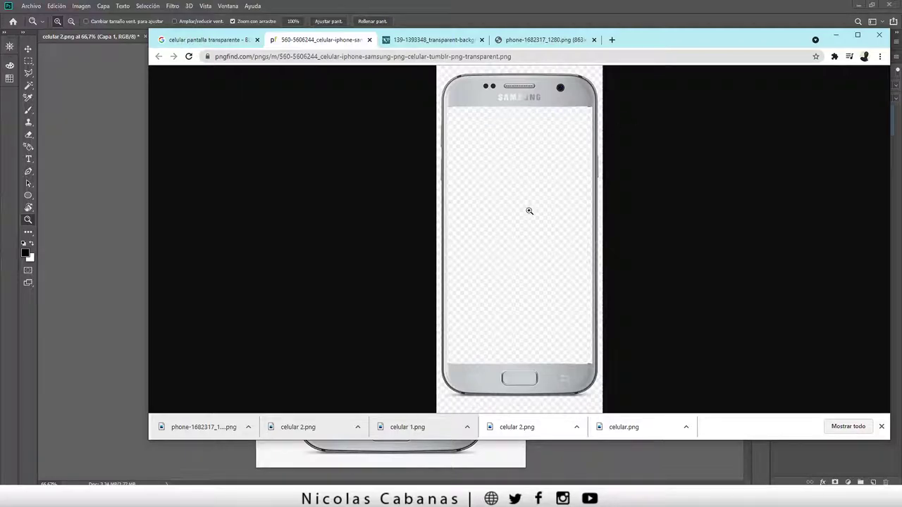
- Save the pngfind phone image to the Desktop as TELEFONO.png and drag it onto Photoshop
{"action": "right_click", "coordinate": [544, 176]}
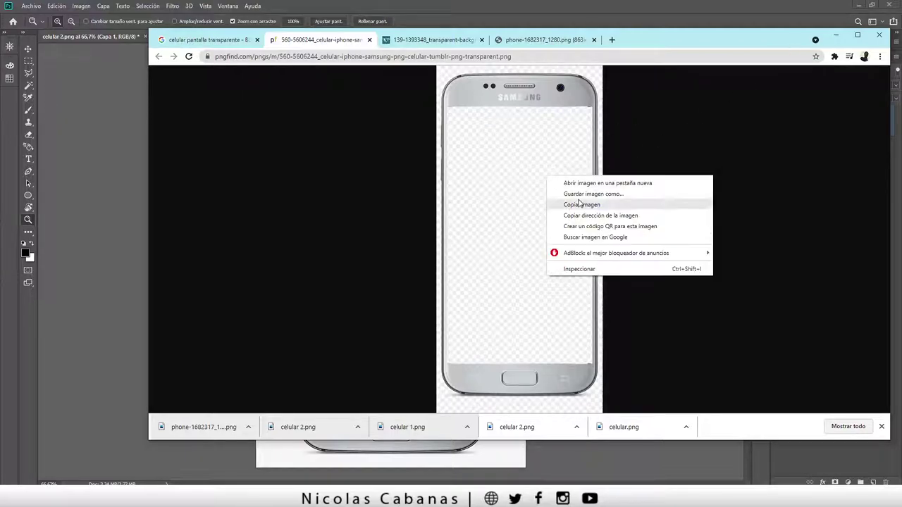
{"action": "left_click", "coordinate": [578, 202]}
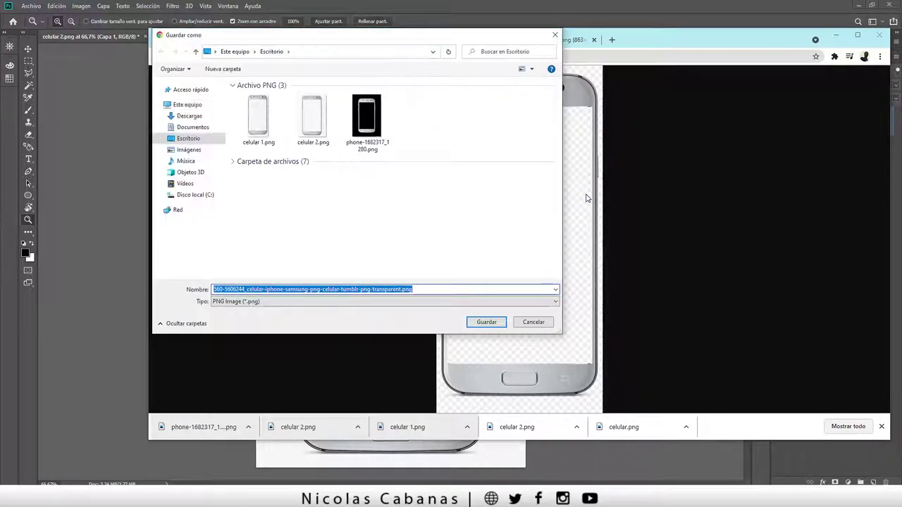
{"action": "type", "text": "TELEFONO"}
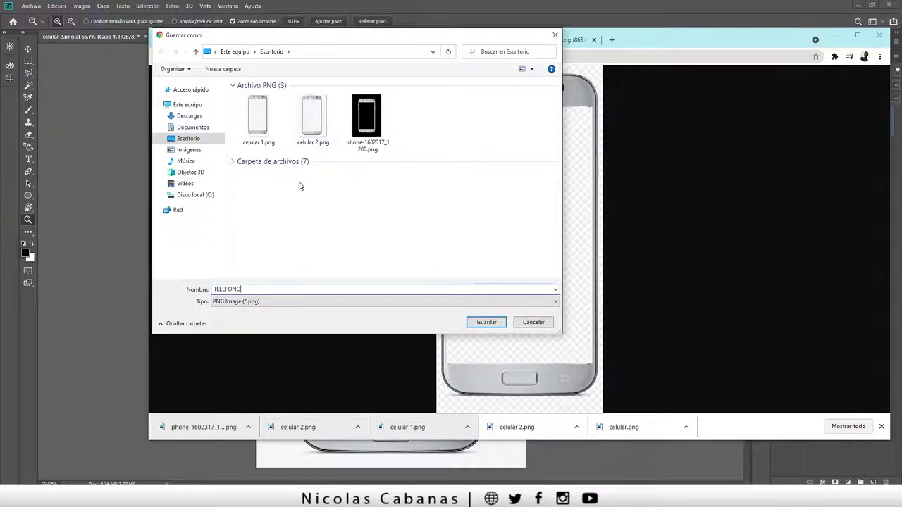
{"action": "left_click", "coordinate": [491, 324]}
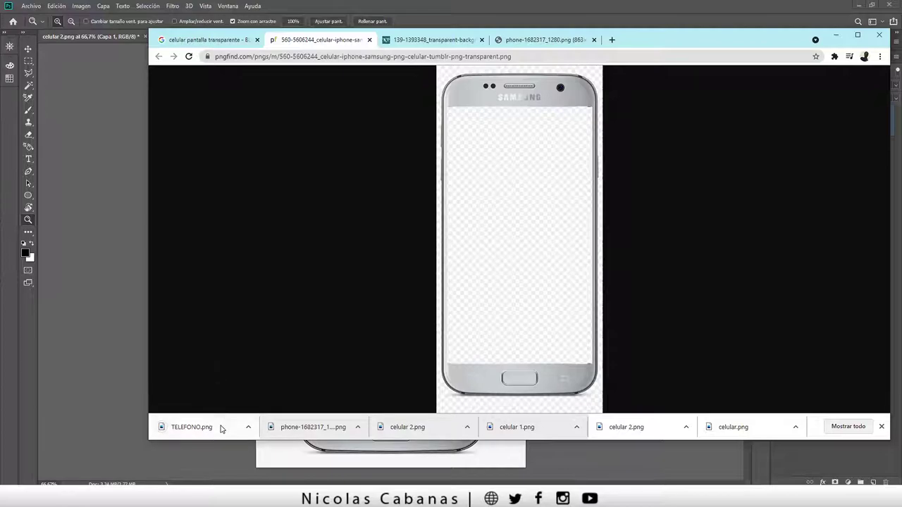
{"action": "left_click_drag", "start_coordinate": [192, 427], "coordinate": [516, 7]}
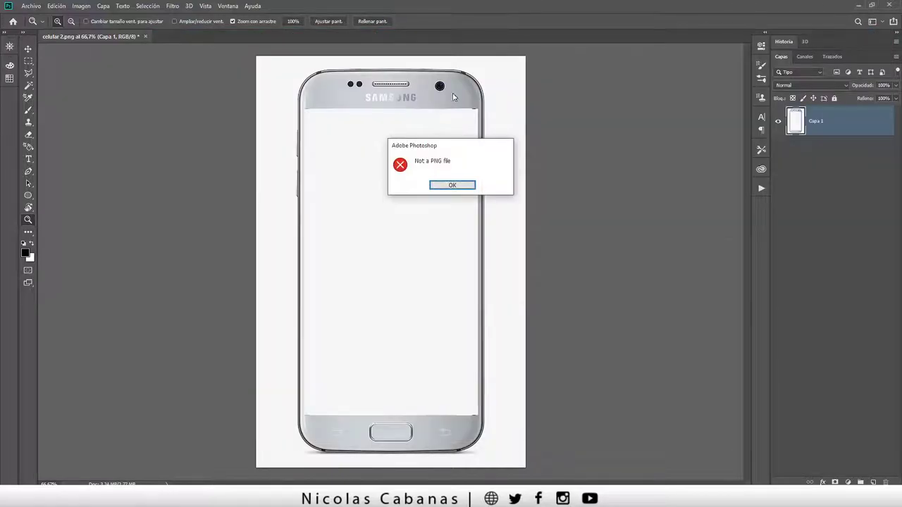
- Dismiss the 'Not a PNG file' error, close celular 2.png, and open File Explorer on the Desktop
{"action": "left_click", "coordinate": [453, 186]}
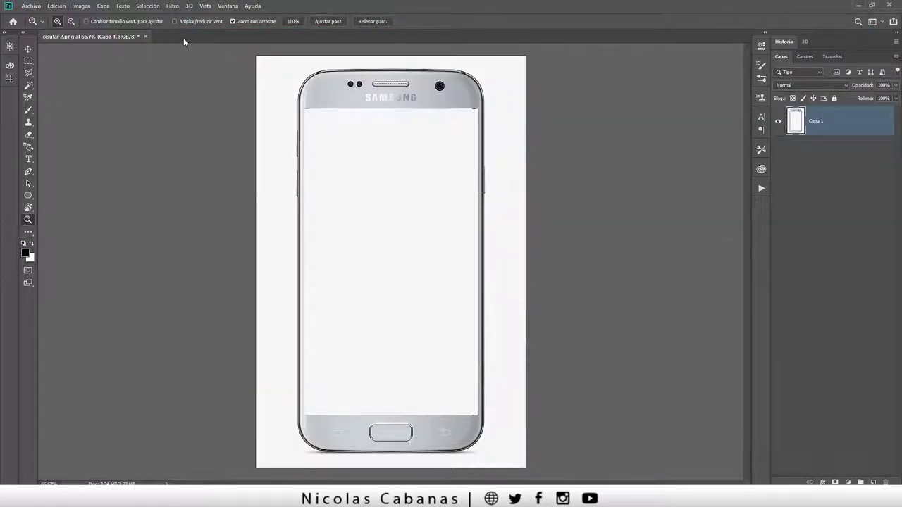
{"action": "left_click", "coordinate": [145, 37]}
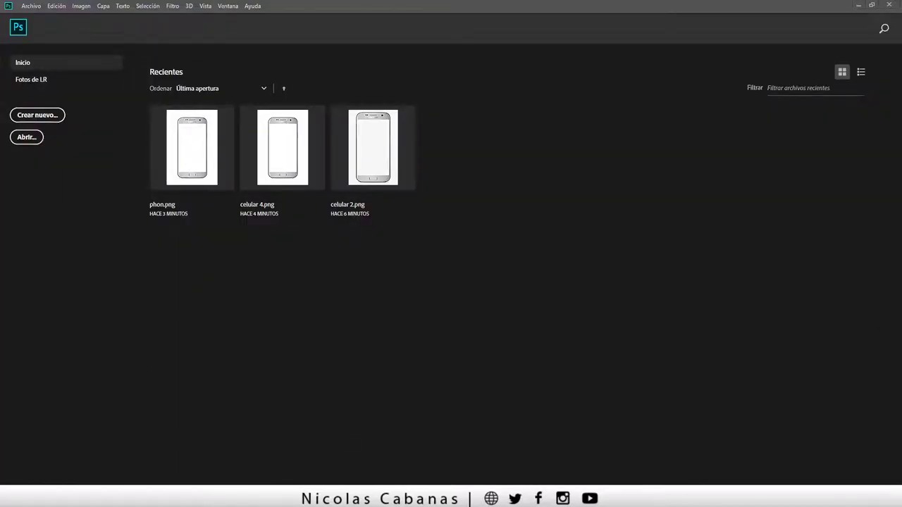
{"action": "key", "text": "super+e"}
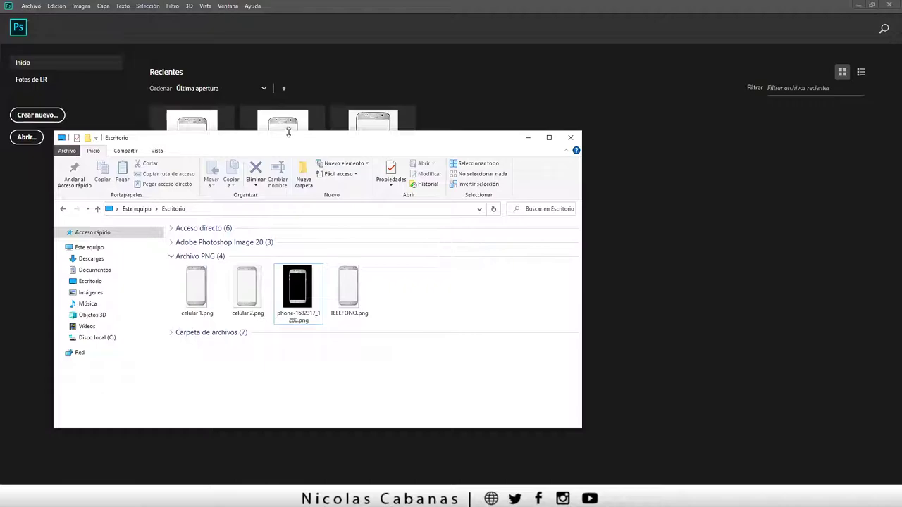
- Open TELEFONO.png from the Desktop in Paint
{"action": "left_click_drag", "start_coordinate": [288, 136], "coordinate": [288, 63]}
{"action": "left_click", "coordinate": [339, 243]}
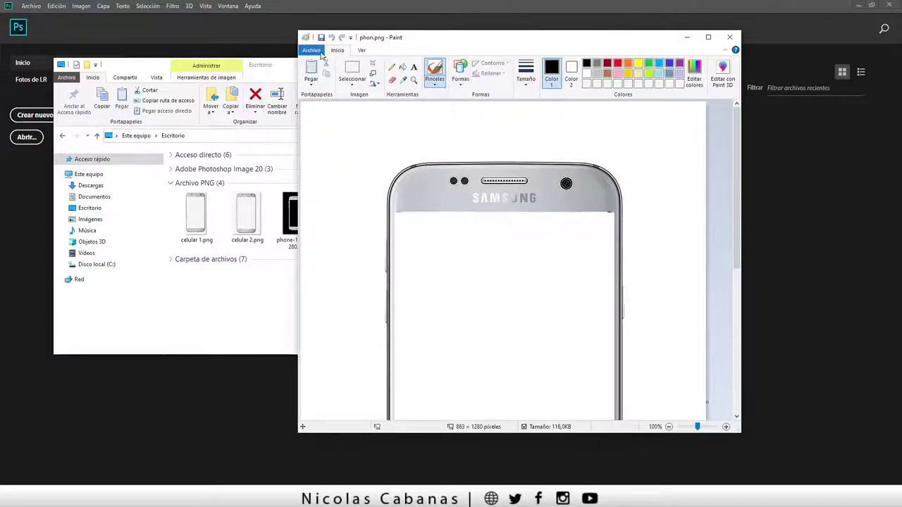
{"action": "left_click", "coordinate": [311, 50]}
{"action": "left_click", "coordinate": [326, 65]}
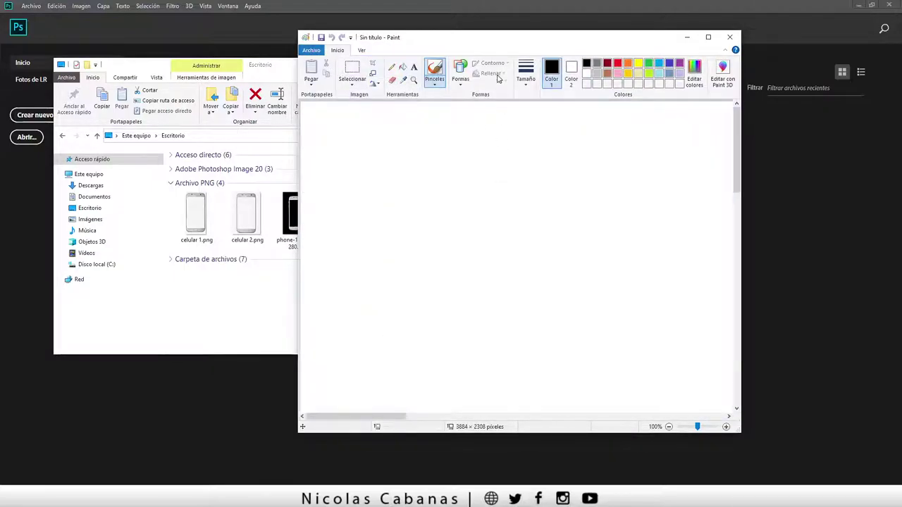
{"action": "left_click_drag", "start_coordinate": [505, 45], "coordinate": [625, 48]}
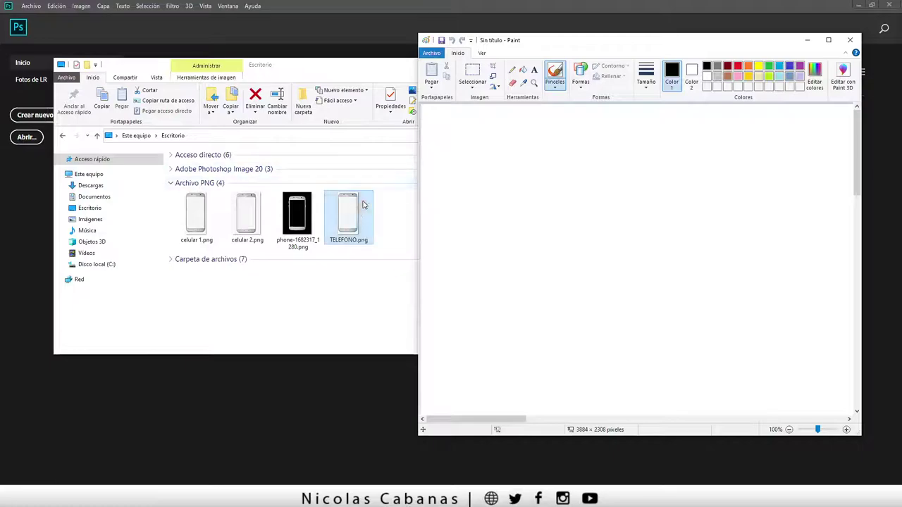
{"action": "mouse_move", "coordinate": [348, 215]}
{"action": "left_mouse_down"}
{"action": "mouse_move", "coordinate": [474, 191]}
{"action": "mouse_move", "coordinate": [526, 148]}
{"action": "left_mouse_up"}
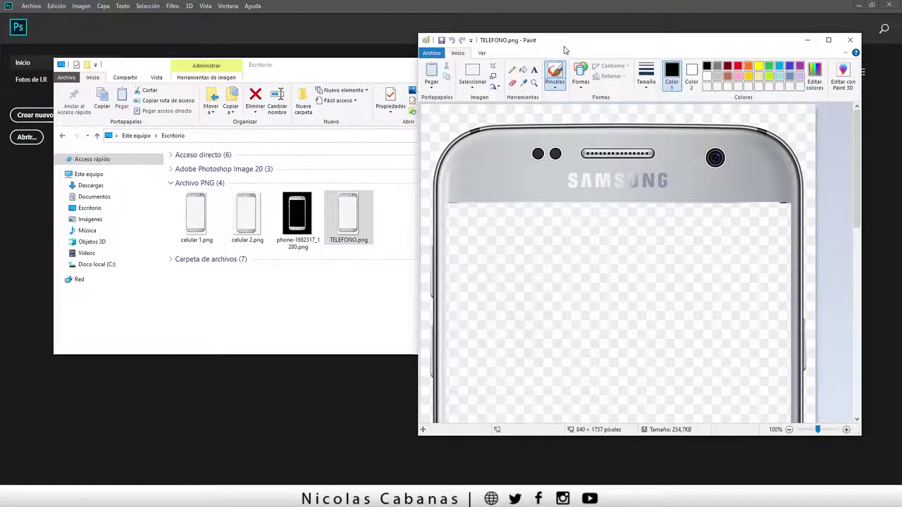
{"action": "left_click_drag", "start_coordinate": [564, 44], "coordinate": [493, 3]}
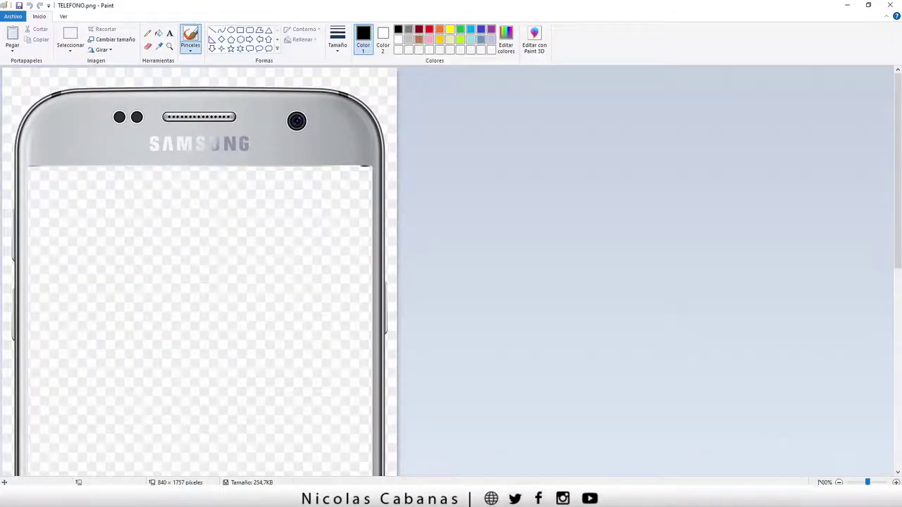
{"action": "scroll", "coordinate": [494, 332], "scroll_direction": "down", "scroll_amount": 2}
{"action": "scroll", "coordinate": [493, 332], "scroll_direction": "down", "scroll_amount": 1}
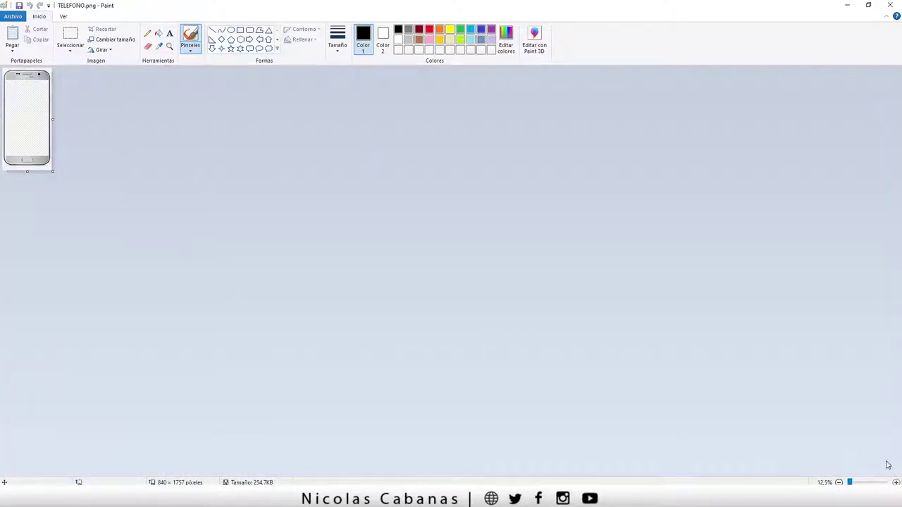
{"action": "scroll", "coordinate": [211, 282], "scroll_direction": "up", "scroll_amount": 1}
{"action": "scroll", "coordinate": [212, 282], "scroll_direction": "up", "scroll_amount": 2}
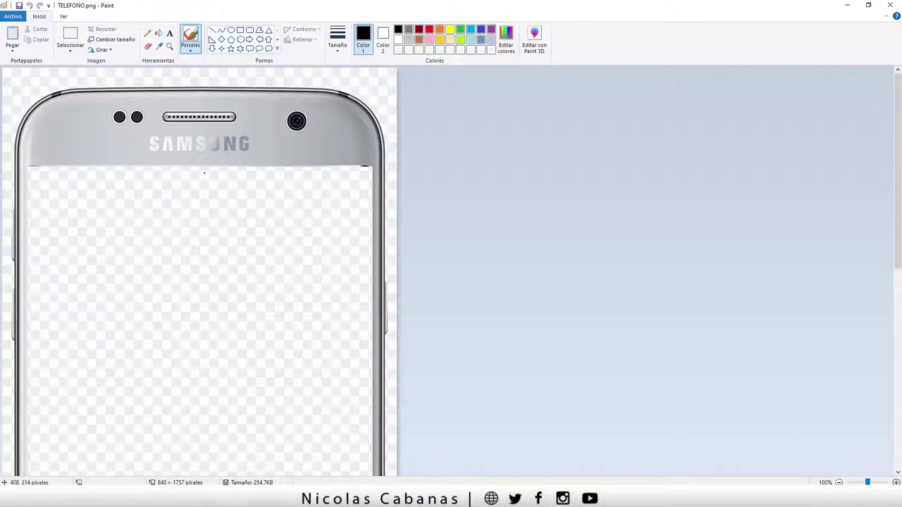
- Save the image to the Desktop as a JPEG named TELEFONO.jpg
{"action": "left_click", "coordinate": [10, 17]}
{"action": "mouse_move", "coordinate": [39, 94]}
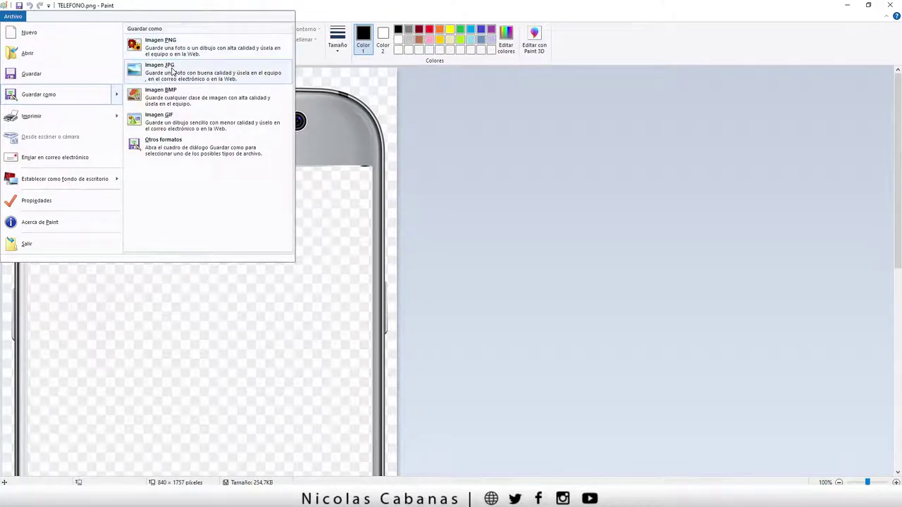
{"action": "left_click", "coordinate": [172, 71]}
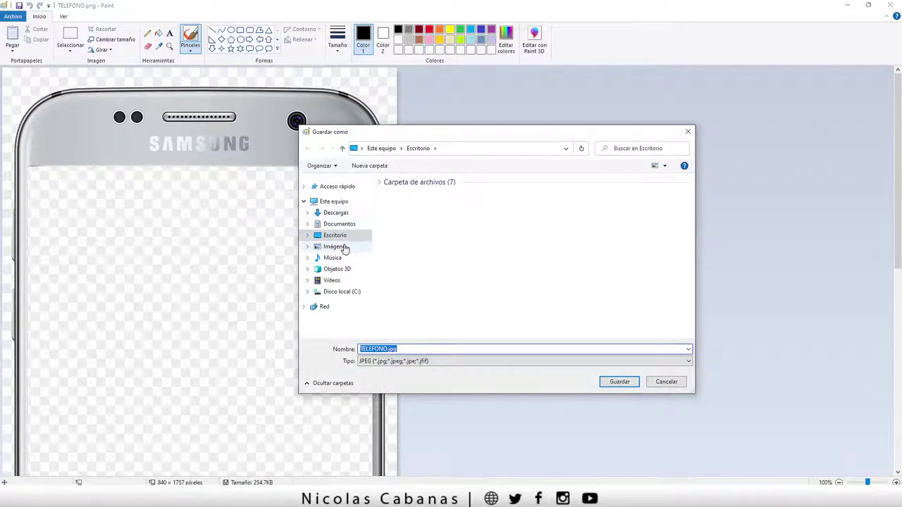
{"action": "left_click", "coordinate": [339, 237]}
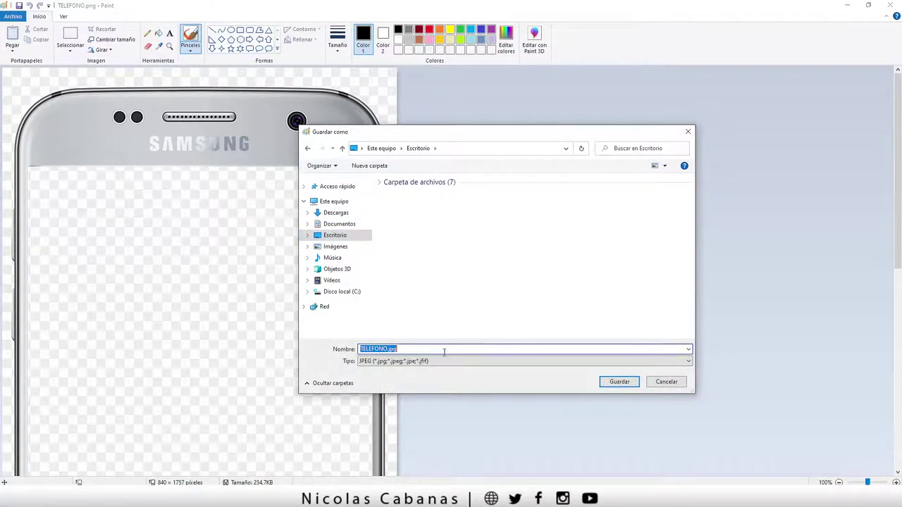
{"action": "left_click", "coordinate": [607, 384]}
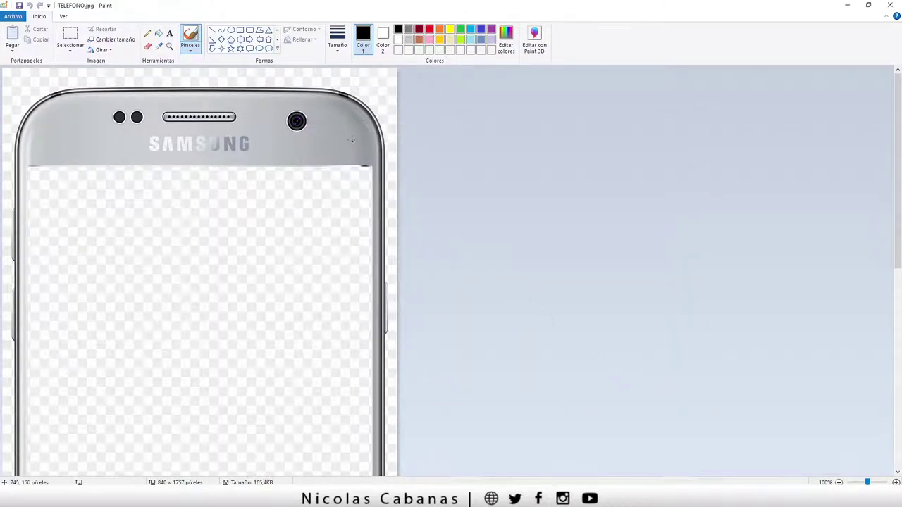
- Open TELEFONO.jpg in Photoshop, assigning the Adobe RGB (1998) working profile
{"action": "left_click", "coordinate": [848, 4]}
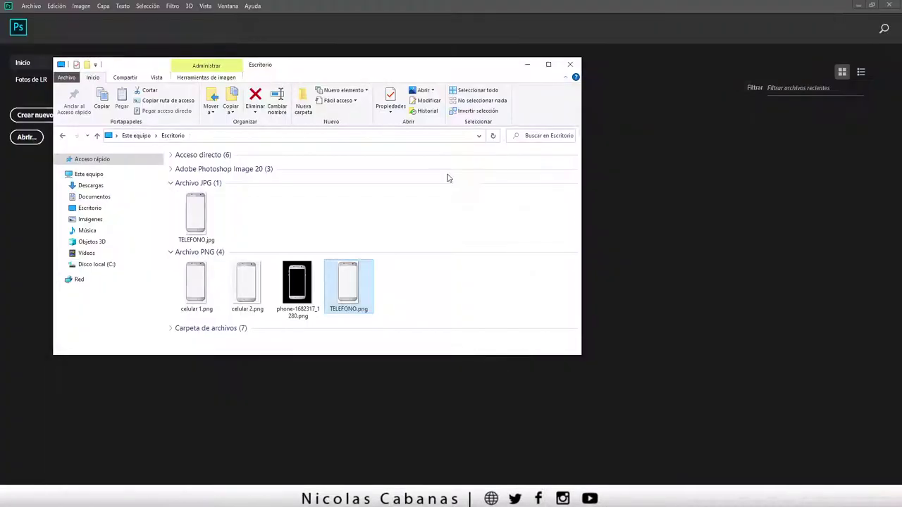
{"action": "left_click", "coordinate": [213, 215]}
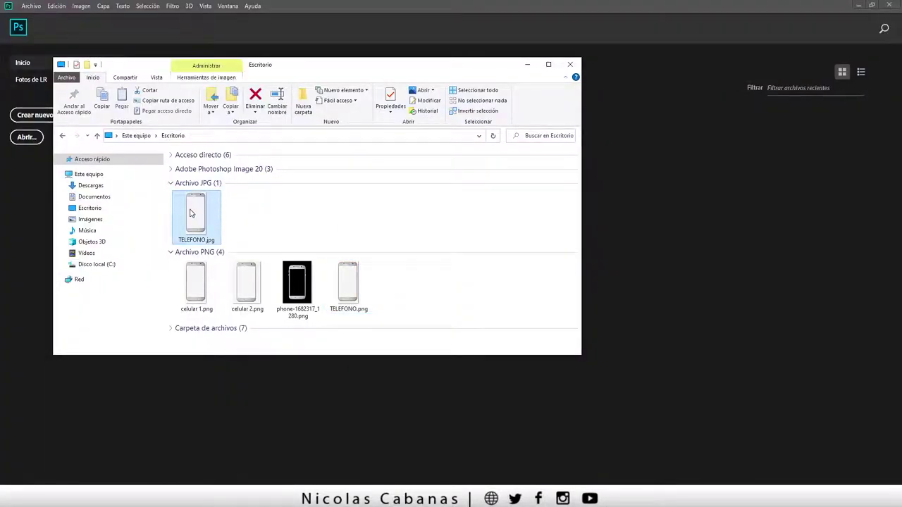
{"action": "left_click_drag", "start_coordinate": [199, 212], "coordinate": [414, 25]}
{"action": "left_click", "coordinate": [524, 68]}
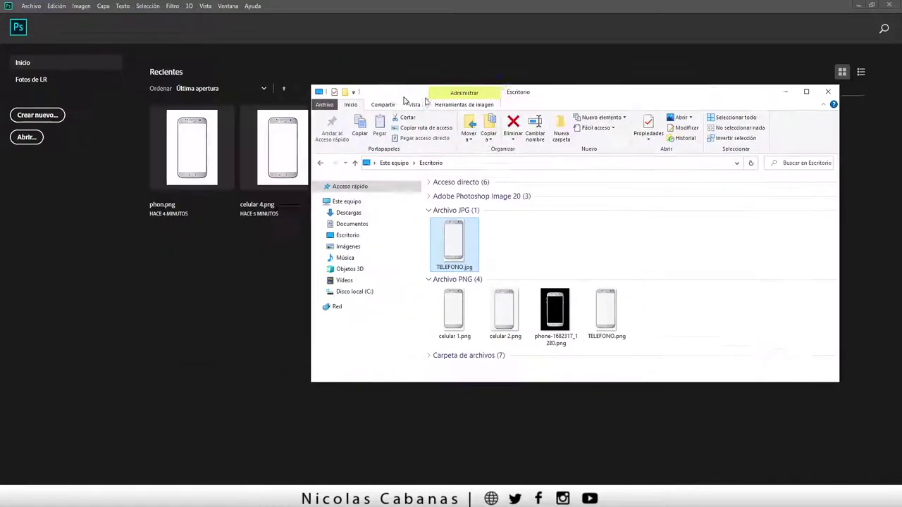
{"action": "double_click", "coordinate": [454, 243]}
{"action": "left_click_drag", "start_coordinate": [198, 69], "coordinate": [512, 148]}
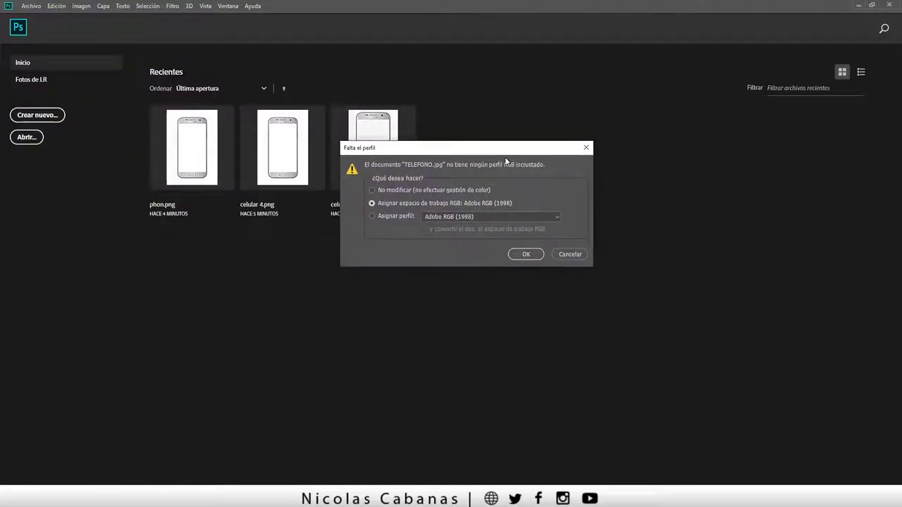
{"action": "left_click", "coordinate": [526, 257]}
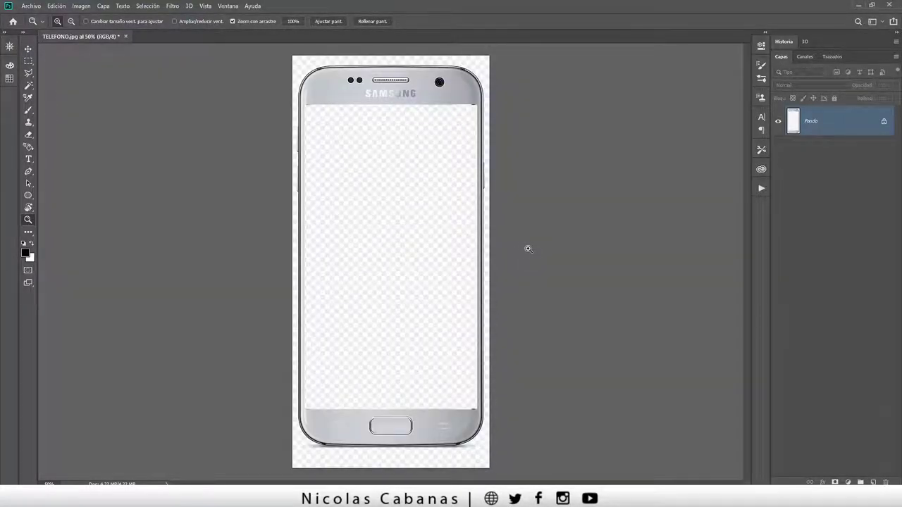
{"action": "left_click", "coordinate": [387, 218]}
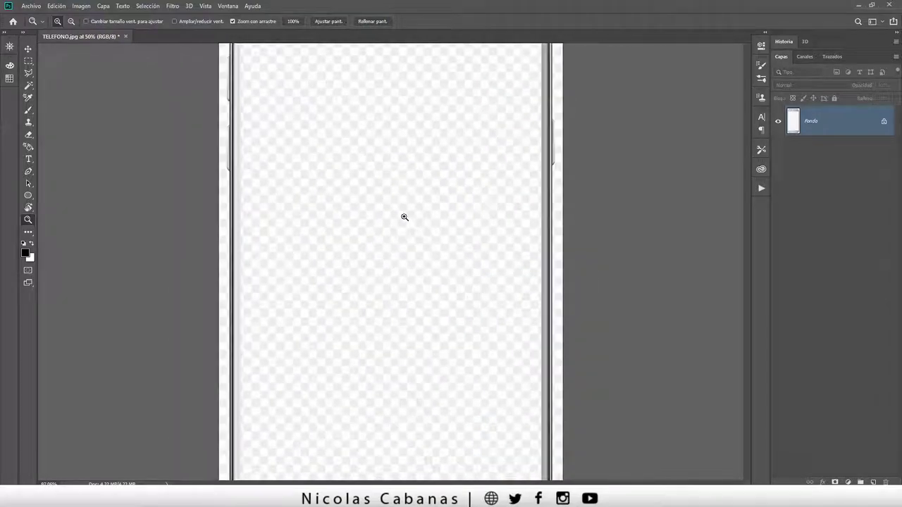
{"action": "left_click_drag", "start_coordinate": [339, 175], "coordinate": [326, 338]}
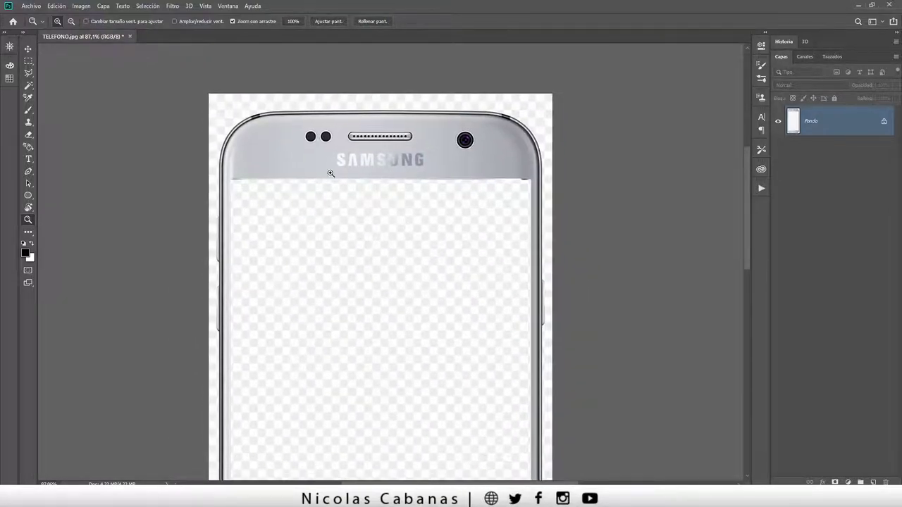
{"action": "left_click_drag", "start_coordinate": [282, 92], "coordinate": [343, 211]}
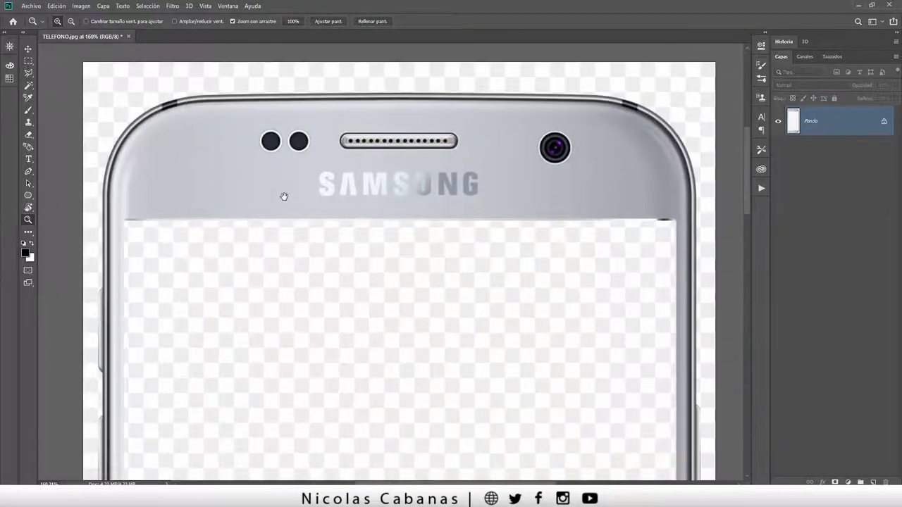
{"action": "left_click_drag", "start_coordinate": [315, 182], "coordinate": [315, 184]}
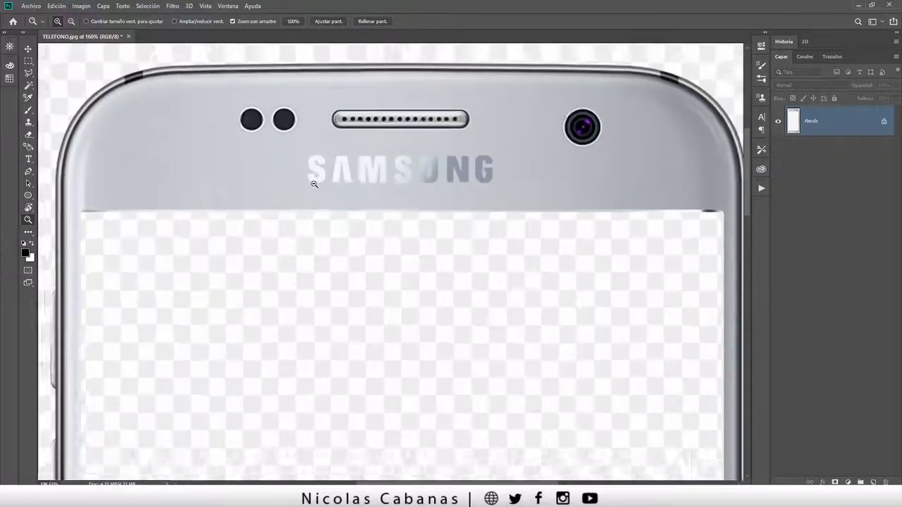
{"action": "left_click_drag", "start_coordinate": [238, 251], "coordinate": [241, 247]}
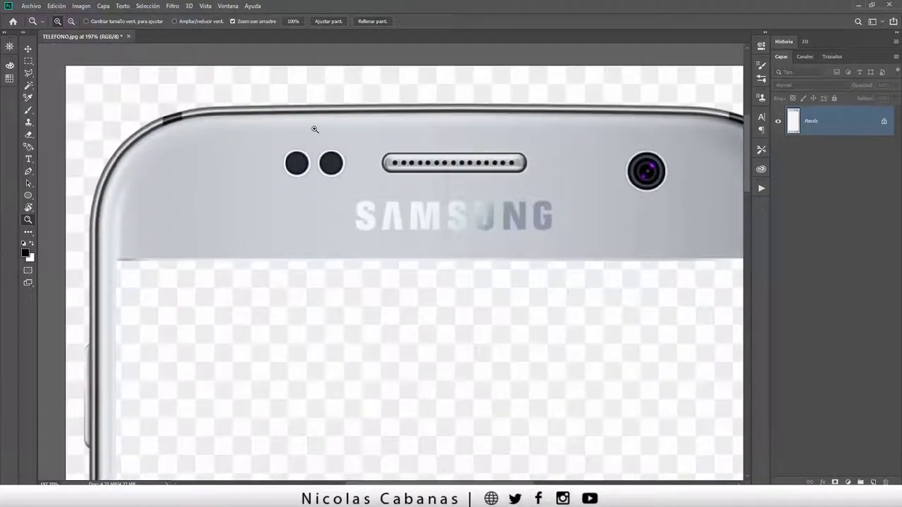
{"action": "left_click_drag", "start_coordinate": [602, 166], "coordinate": [534, 176]}
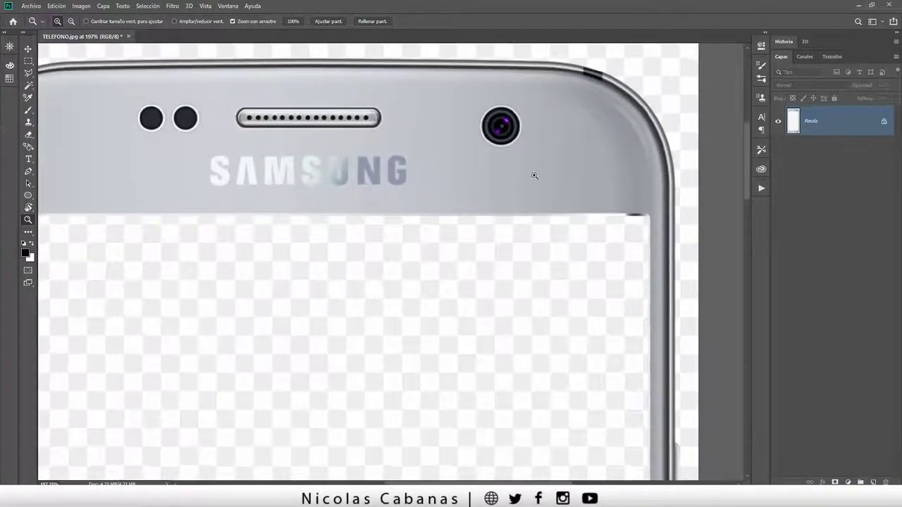
{"action": "mouse_move", "coordinate": [501, 232]}
{"action": "left_mouse_down"}
{"action": "mouse_move", "coordinate": [444, 233]}
{"action": "mouse_move", "coordinate": [399, 120]}
{"action": "mouse_move", "coordinate": [346, 258]}
{"action": "left_mouse_up"}
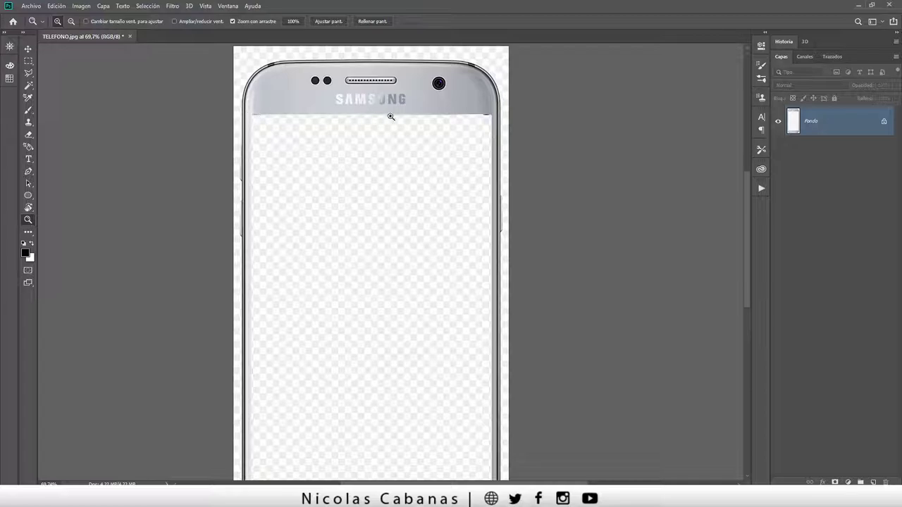
{"action": "mouse_move", "coordinate": [491, 352]}
{"action": "left_mouse_down"}
{"action": "mouse_move", "coordinate": [492, 224]}
{"action": "mouse_move", "coordinate": [471, 239]}
{"action": "mouse_move", "coordinate": [459, 226]}
{"action": "mouse_move", "coordinate": [434, 273]}
{"action": "left_mouse_up"}
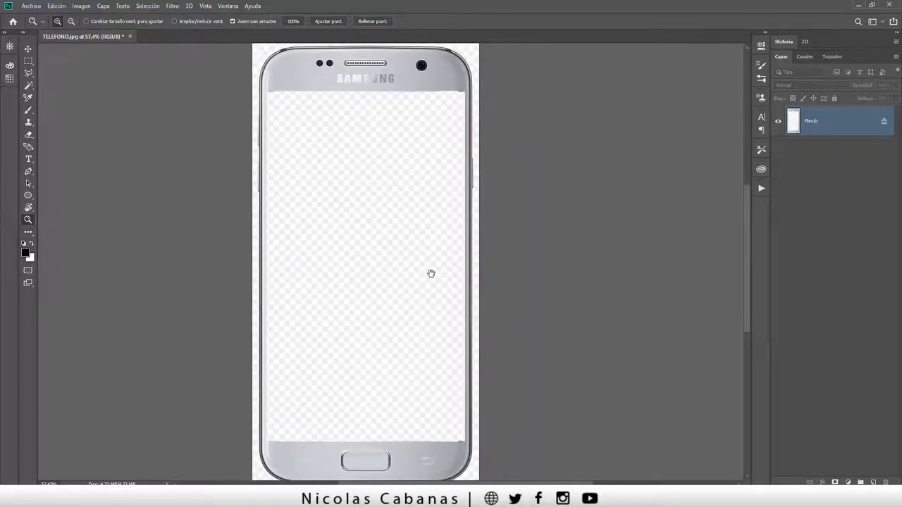
{"action": "left_click_drag", "start_coordinate": [32, 65], "coordinate": [62, 63]}
- Select the phone's screen and add an inverted layer mask so the screen turns transparent
{"action": "left_click", "coordinate": [61, 63]}
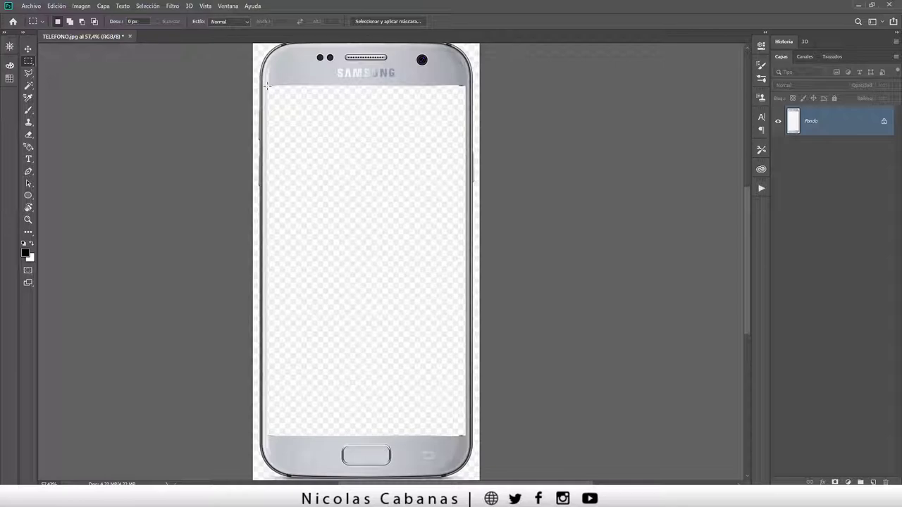
{"action": "left_click_drag", "start_coordinate": [267, 86], "coordinate": [465, 436]}
{"action": "left_click", "coordinate": [835, 482]}
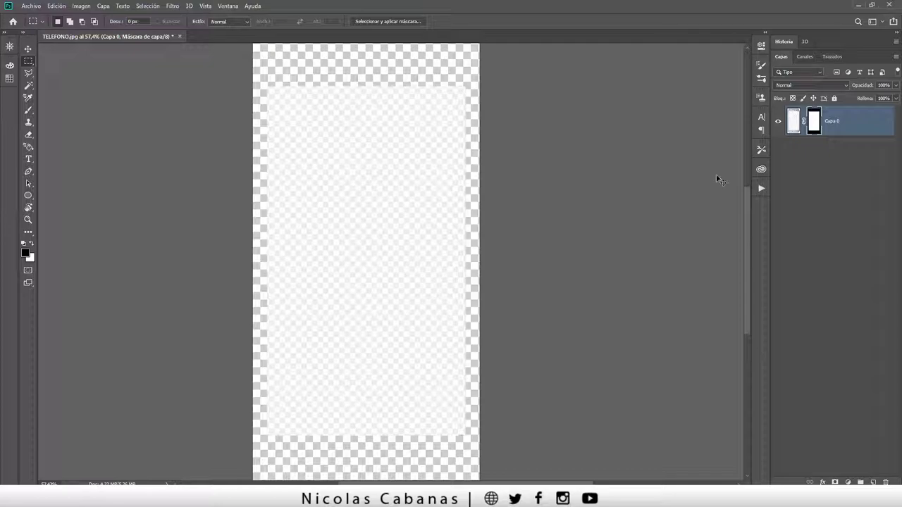
{"action": "key", "text": "ctrl+i"}
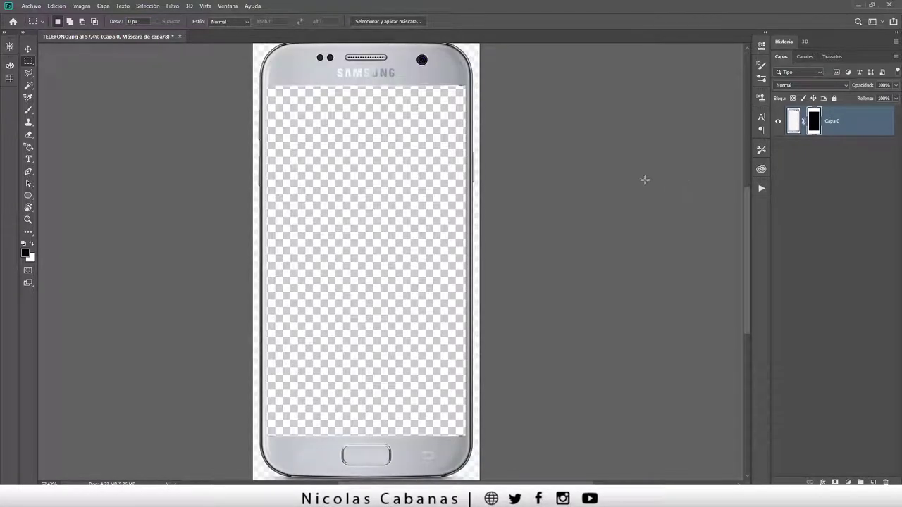
- Zoom into the screen and toggle Capa 0 and its mask to verify the transparency
{"action": "key", "text": "v"}
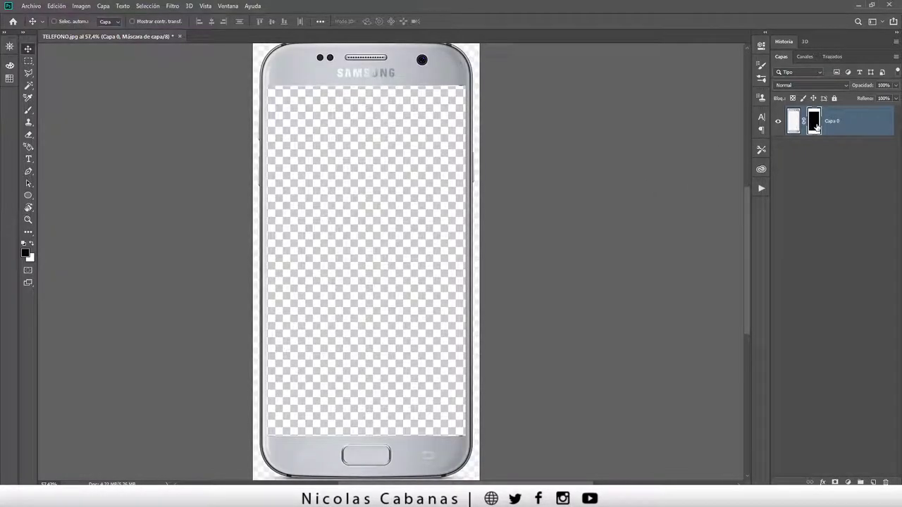
{"action": "left_click", "coordinate": [814, 124], "text": "alt"}
{"action": "left_click", "coordinate": [815, 122], "text": "alt"}
{"action": "key", "text": "z"}
{"action": "left_click_drag", "start_coordinate": [336, 164], "coordinate": [359, 155]}
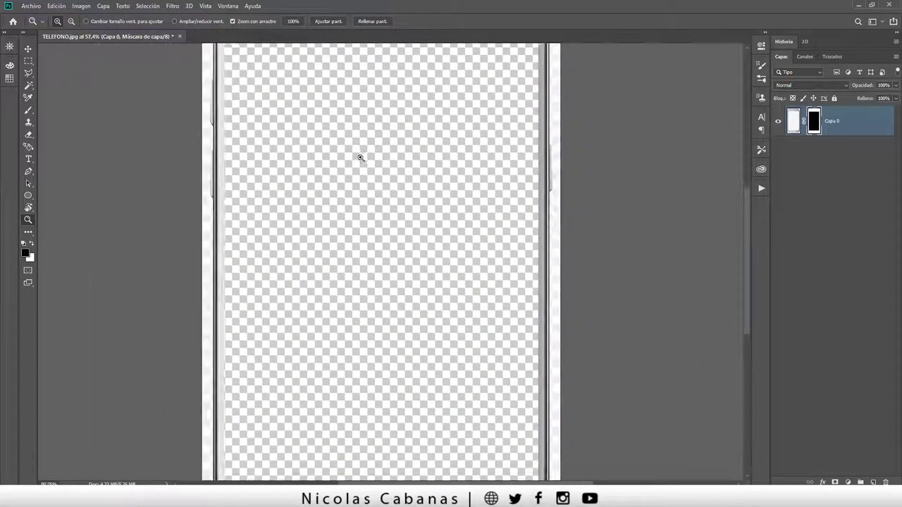
{"action": "left_click", "coordinate": [780, 123]}
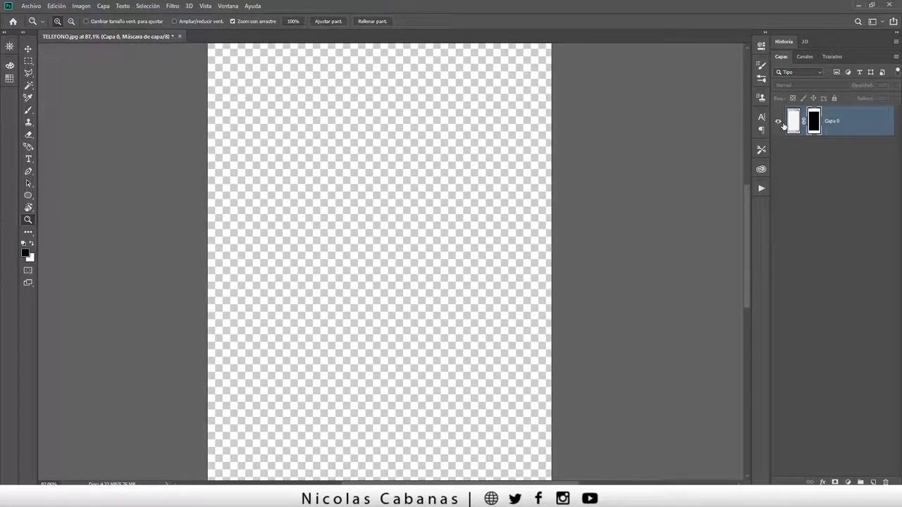
{"action": "left_click", "coordinate": [780, 123]}
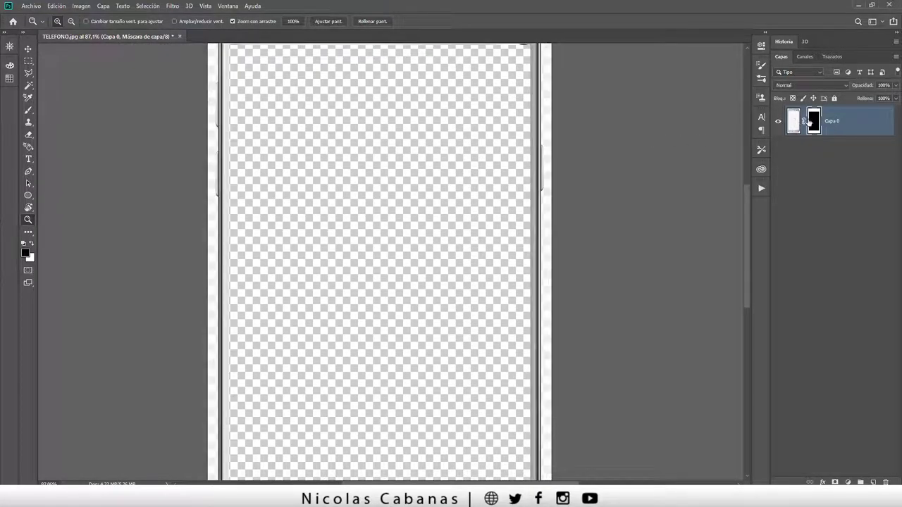
{"action": "left_click", "coordinate": [816, 123], "text": "shift"}
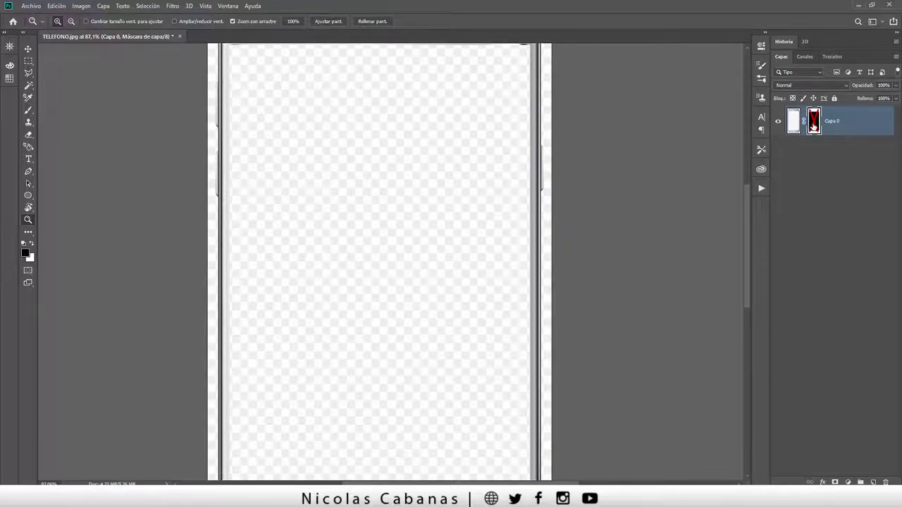
{"action": "left_click", "coordinate": [814, 125], "text": "shift"}
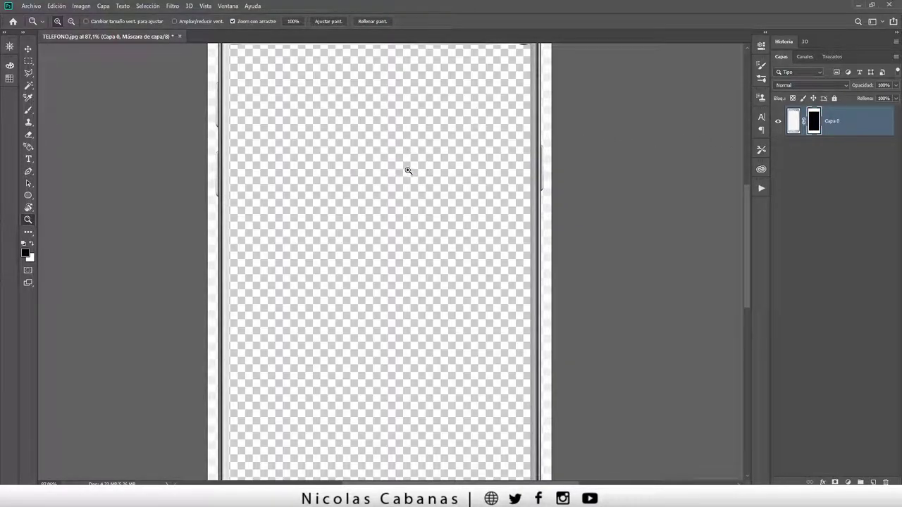
{"action": "key", "text": "v"}
{"action": "left_click", "coordinate": [56, 7]}
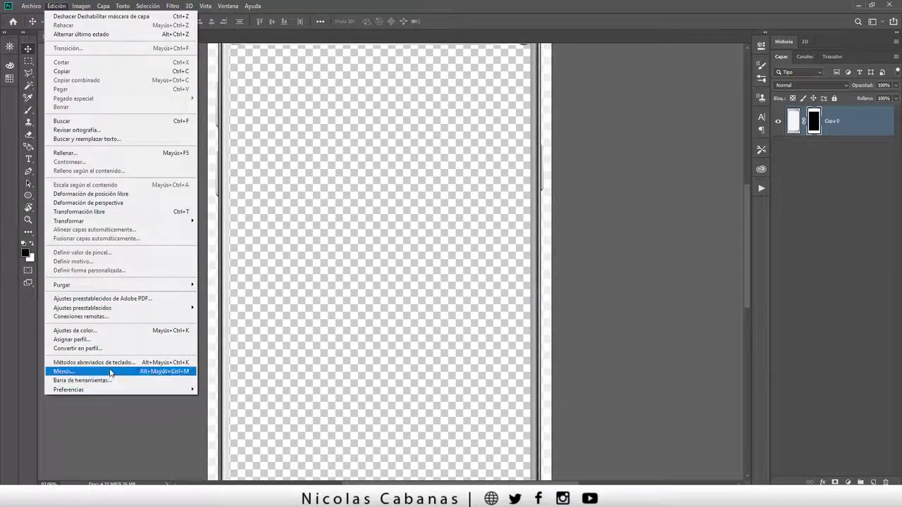
{"action": "mouse_move", "coordinate": [106, 390]}
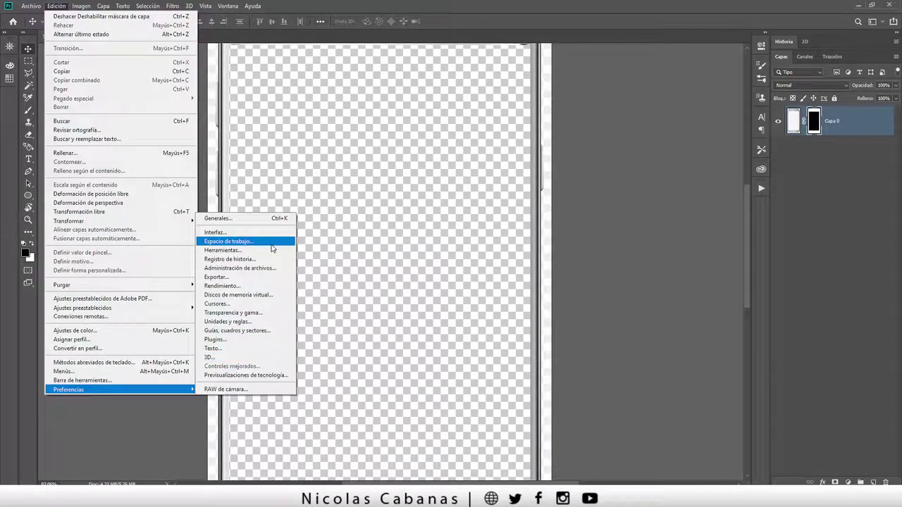
{"action": "left_click", "coordinate": [264, 313]}
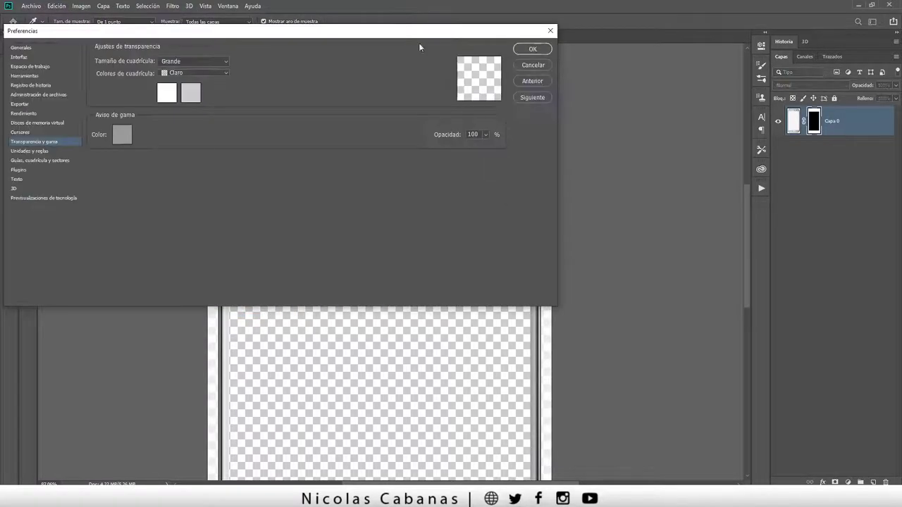
{"action": "left_click_drag", "start_coordinate": [389, 28], "coordinate": [455, 117]}
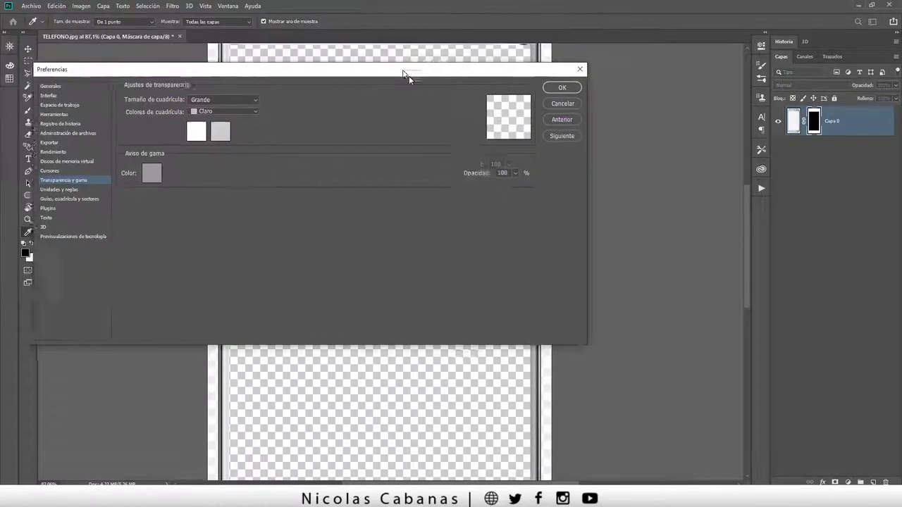
{"action": "left_click", "coordinate": [244, 152]}
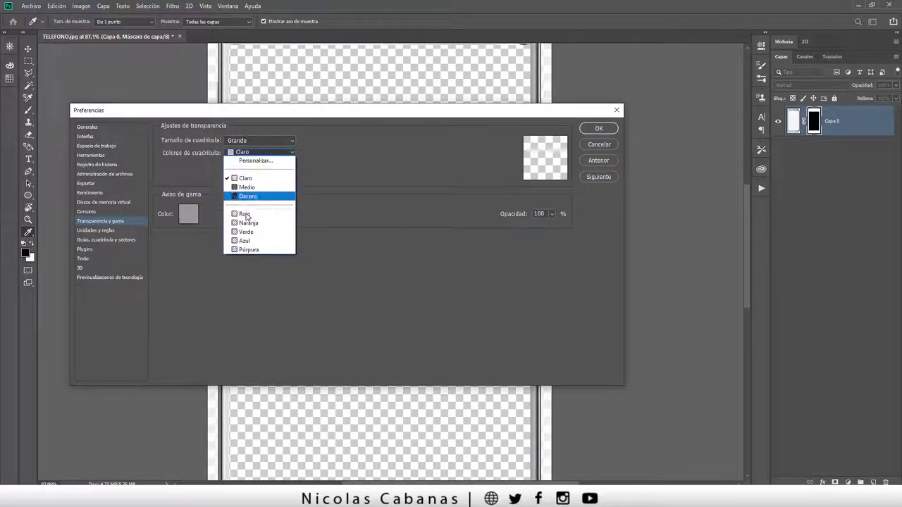
{"action": "left_click", "coordinate": [248, 211]}
{"action": "left_click", "coordinate": [598, 128]}
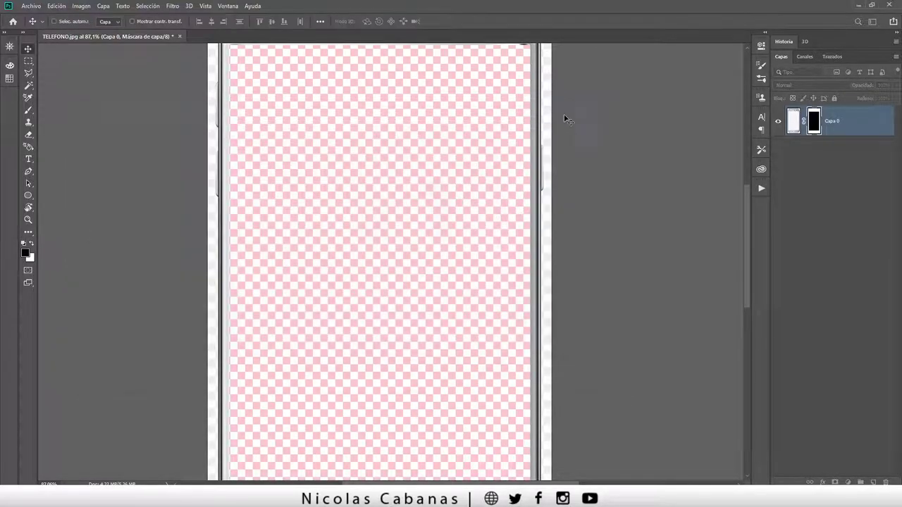
{"action": "key", "text": "z"}
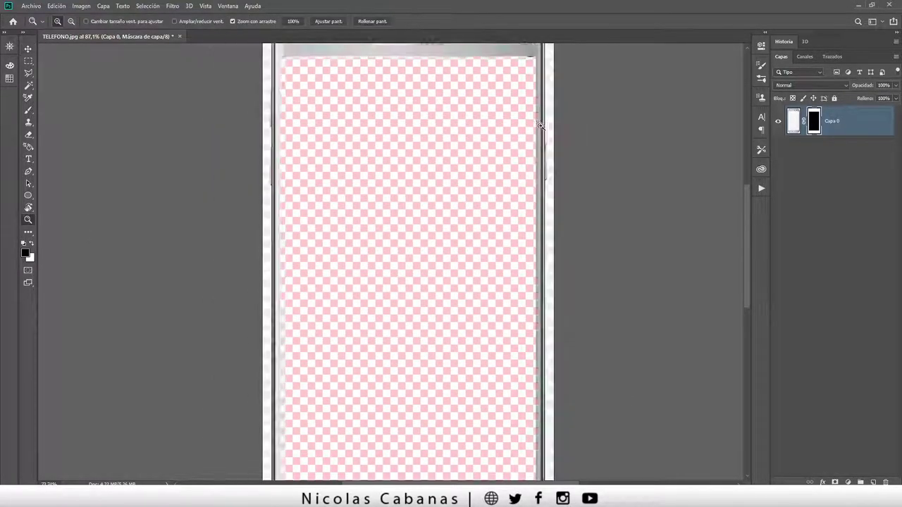
{"action": "left_click_drag", "start_coordinate": [567, 126], "coordinate": [535, 125]}
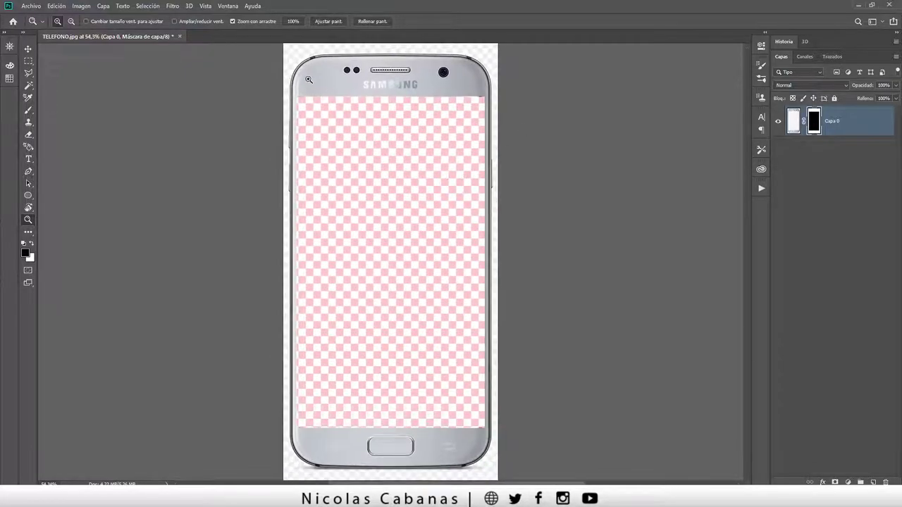
{"action": "left_click_drag", "start_coordinate": [313, 76], "coordinate": [334, 84]}
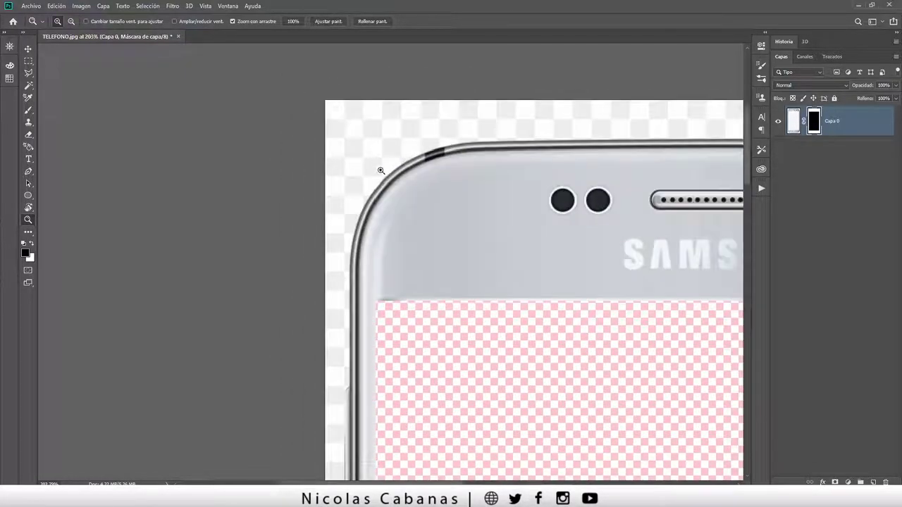
{"action": "mouse_move", "coordinate": [346, 177]}
{"action": "left_mouse_down"}
{"action": "mouse_move", "coordinate": [430, 208]}
{"action": "mouse_move", "coordinate": [267, 85]}
{"action": "left_mouse_up"}
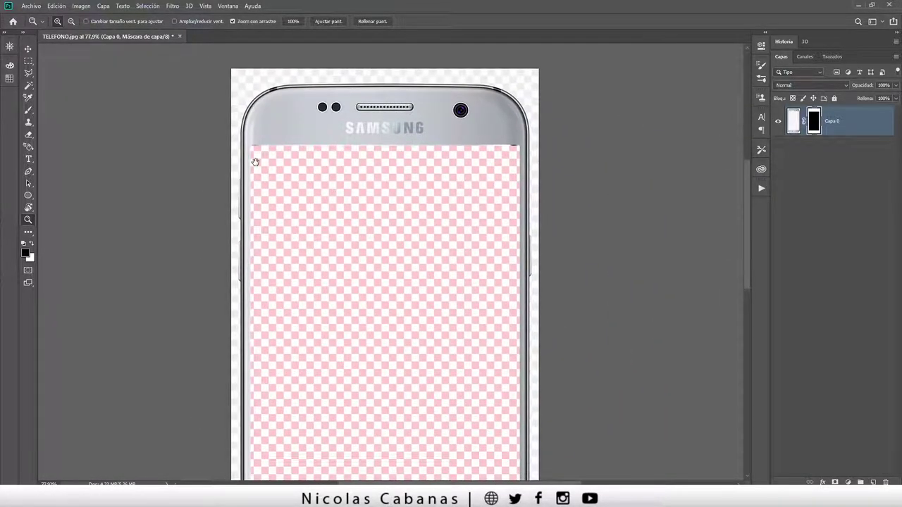
{"action": "left_click_drag", "start_coordinate": [254, 162], "coordinate": [253, 169]}
{"action": "left_click_drag", "start_coordinate": [344, 249], "coordinate": [336, 223]}
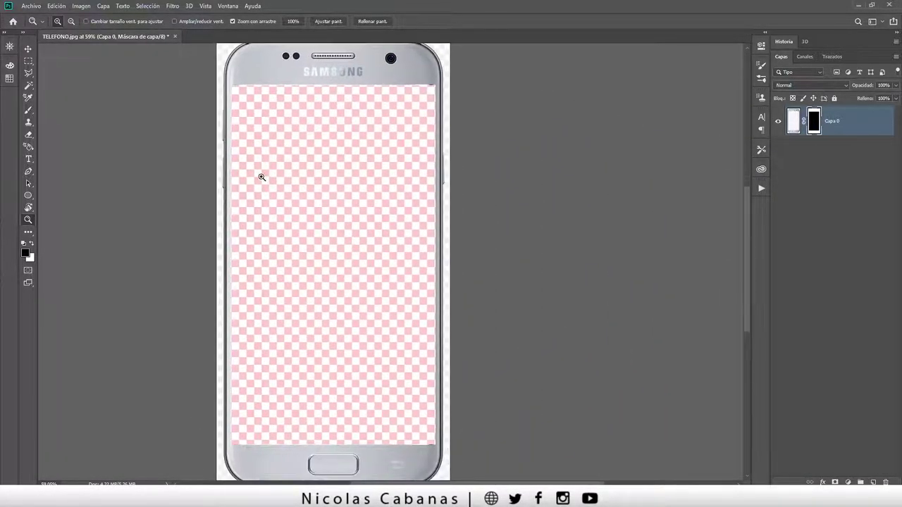
{"action": "mouse_move", "coordinate": [248, 154]}
{"action": "left_mouse_down"}
{"action": "mouse_move", "coordinate": [251, 227]}
{"action": "mouse_move", "coordinate": [248, 151]}
{"action": "left_mouse_up"}
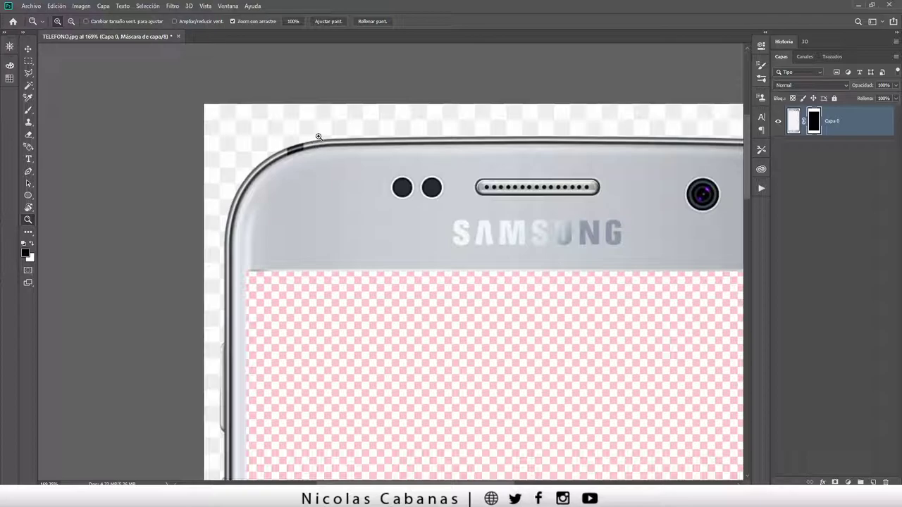
{"action": "left_click_drag", "start_coordinate": [485, 236], "coordinate": [401, 198]}
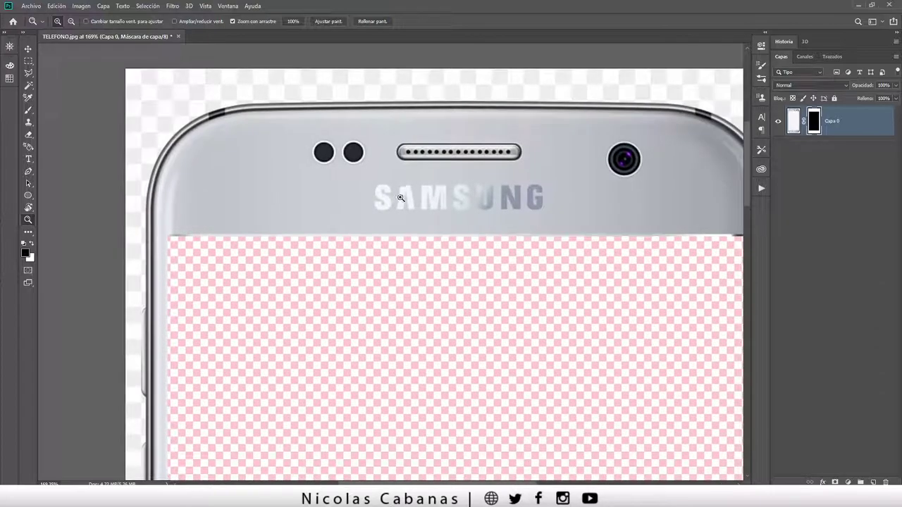
- Add a Brillo/contraste adjustment layer with brightness 51 and contrast 84
{"action": "left_click", "coordinate": [847, 482]}
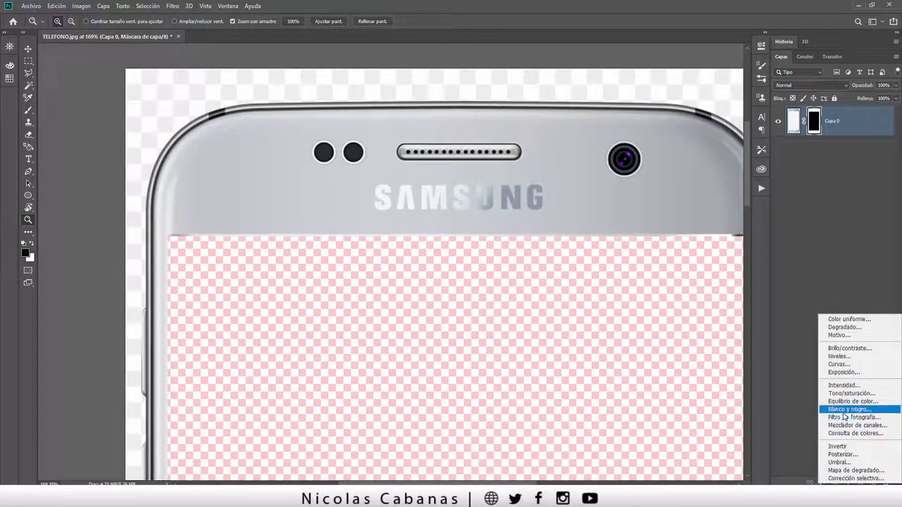
{"action": "left_click", "coordinate": [861, 349]}
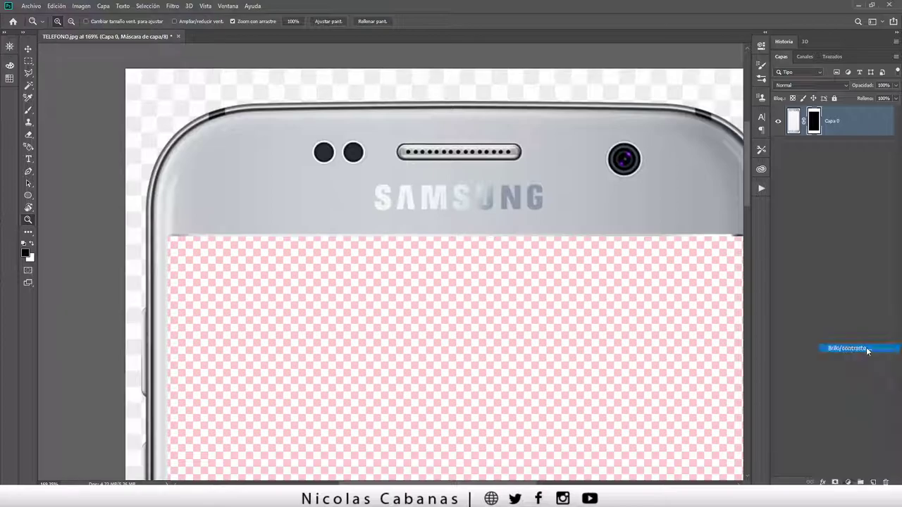
{"action": "mouse_move", "coordinate": [688, 98]}
{"action": "left_mouse_down"}
{"action": "mouse_move", "coordinate": [665, 98]}
{"action": "mouse_move", "coordinate": [756, 120]}
{"action": "mouse_move", "coordinate": [730, 120]}
{"action": "left_mouse_up"}
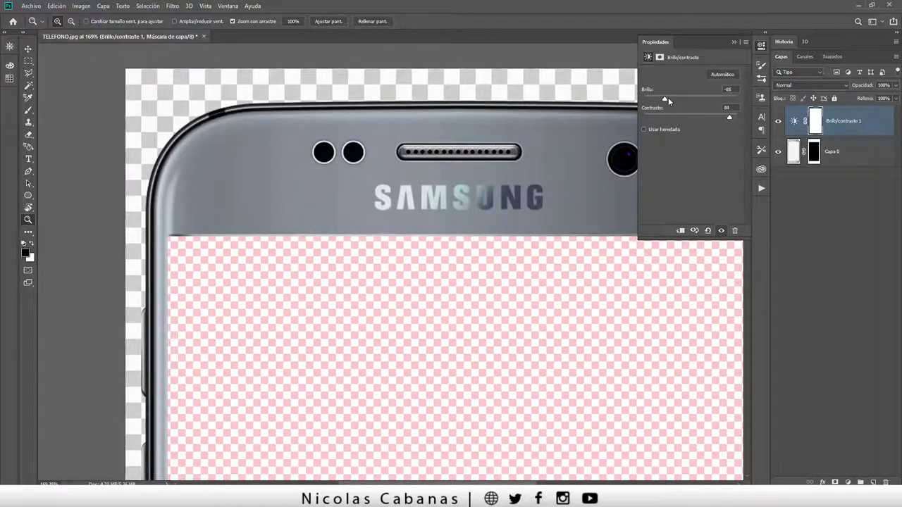
{"action": "left_click_drag", "start_coordinate": [665, 98], "coordinate": [709, 96]}
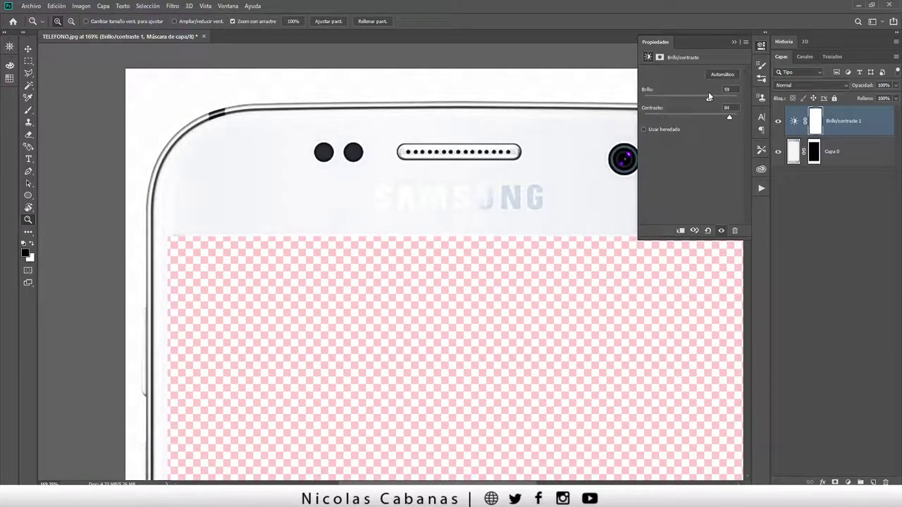
- Pan and scroll around the phone to inspect the whitened body
{"action": "scroll", "coordinate": [463, 141], "scroll_direction": "down", "scroll_amount": 3}
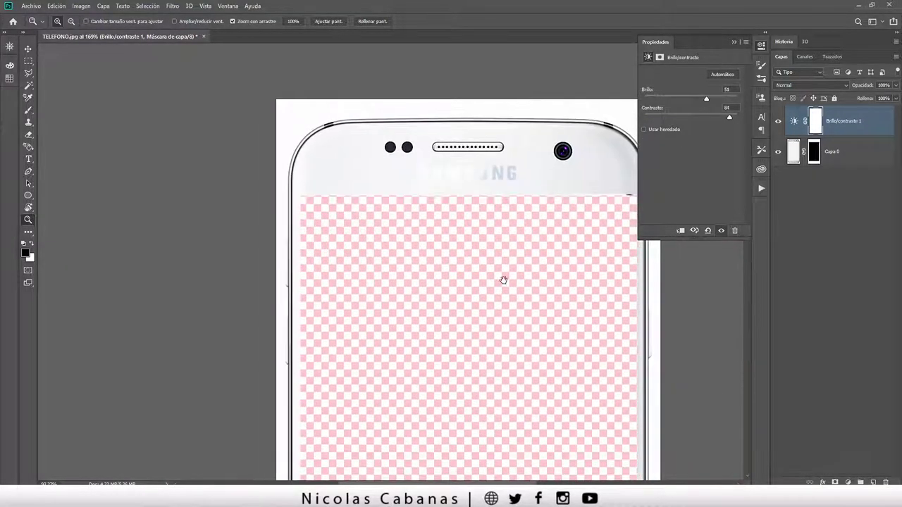
{"action": "scroll", "coordinate": [435, 348], "scroll_direction": "down", "scroll_amount": 3}
{"action": "left_click_drag", "start_coordinate": [435, 348], "coordinate": [439, 163]}
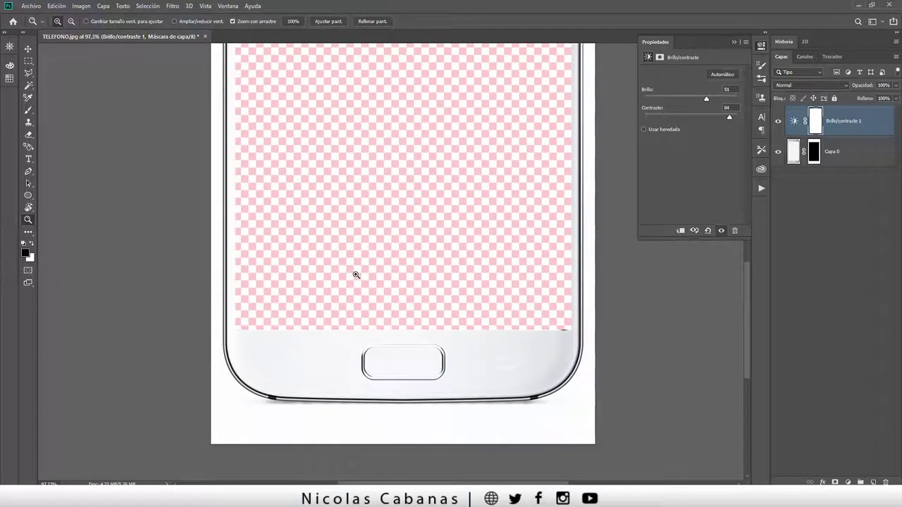
{"action": "mouse_move", "coordinate": [355, 272]}
{"action": "left_mouse_down"}
{"action": "mouse_move", "coordinate": [383, 316]}
{"action": "mouse_move", "coordinate": [379, 335]}
{"action": "left_mouse_up"}
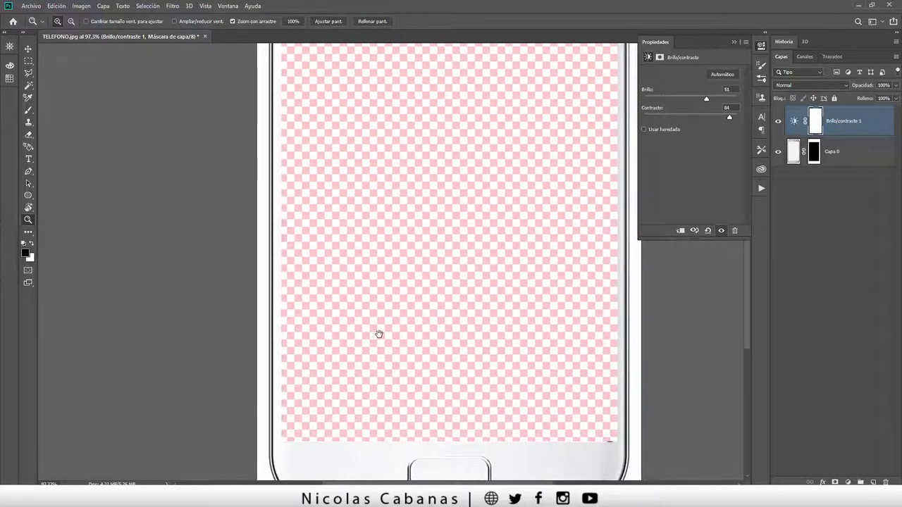
{"action": "left_click_drag", "start_coordinate": [345, 103], "coordinate": [357, 216]}
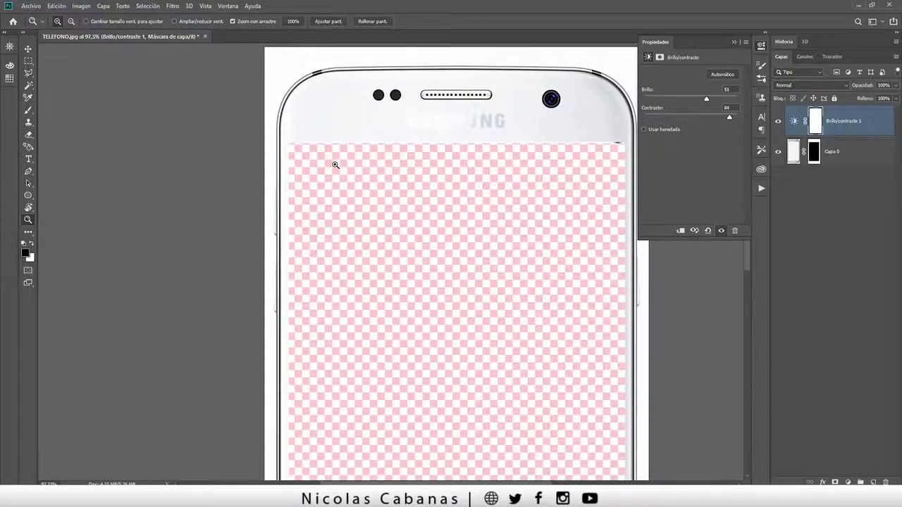
{"action": "scroll", "coordinate": [460, 191], "scroll_direction": "down", "scroll_amount": 3}
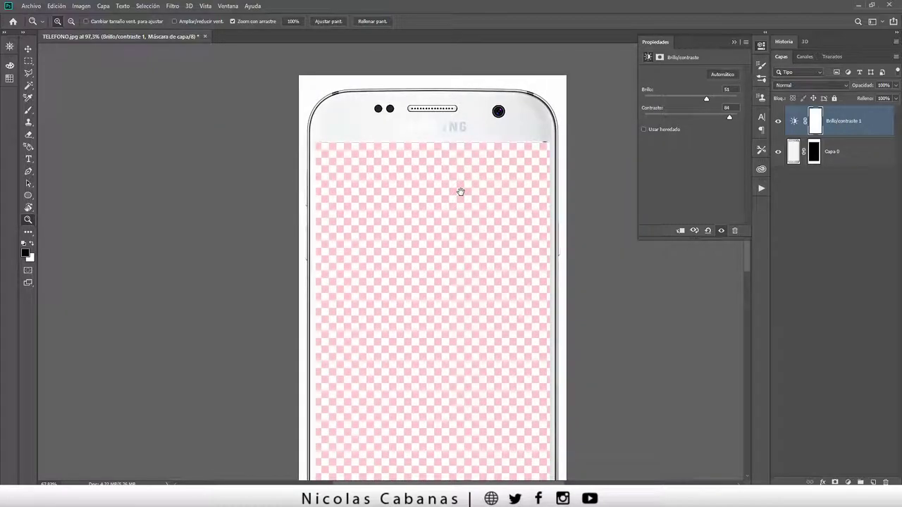
{"action": "scroll", "coordinate": [460, 180], "scroll_direction": "down", "scroll_amount": 2}
{"action": "scroll", "coordinate": [459, 165], "scroll_direction": "down", "scroll_amount": 1}
{"action": "scroll", "coordinate": [462, 148], "scroll_direction": "down", "scroll_amount": 2}
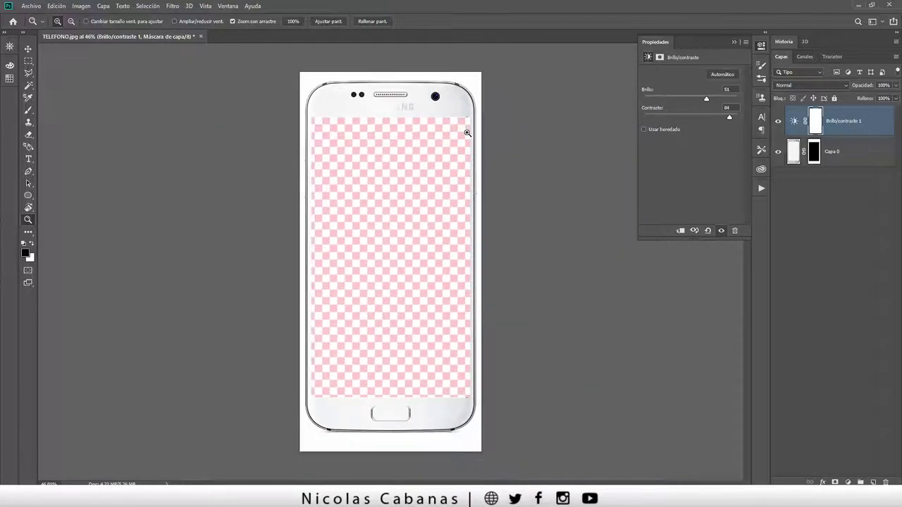
{"action": "left_click", "coordinate": [31, 73]}
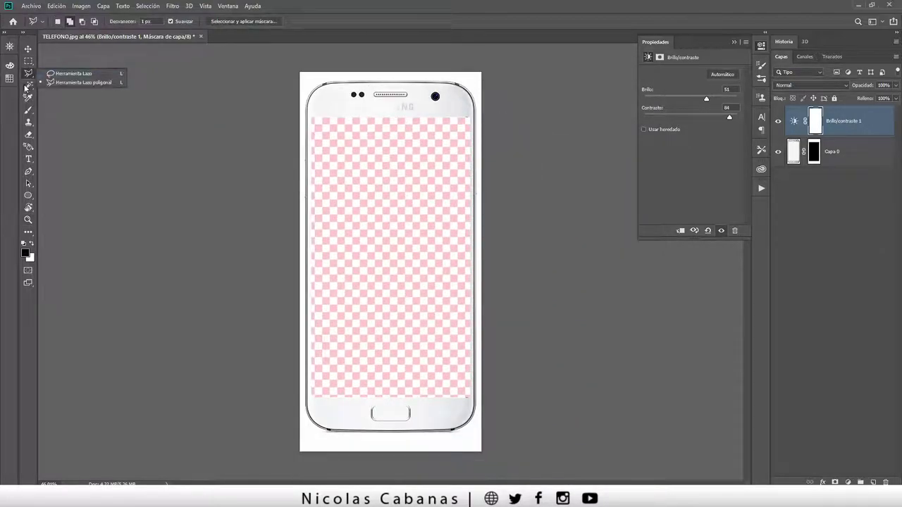
- Magic-wand select the white background across all layers, then hide Brillo/contraste 1
{"action": "left_click", "coordinate": [29, 86]}
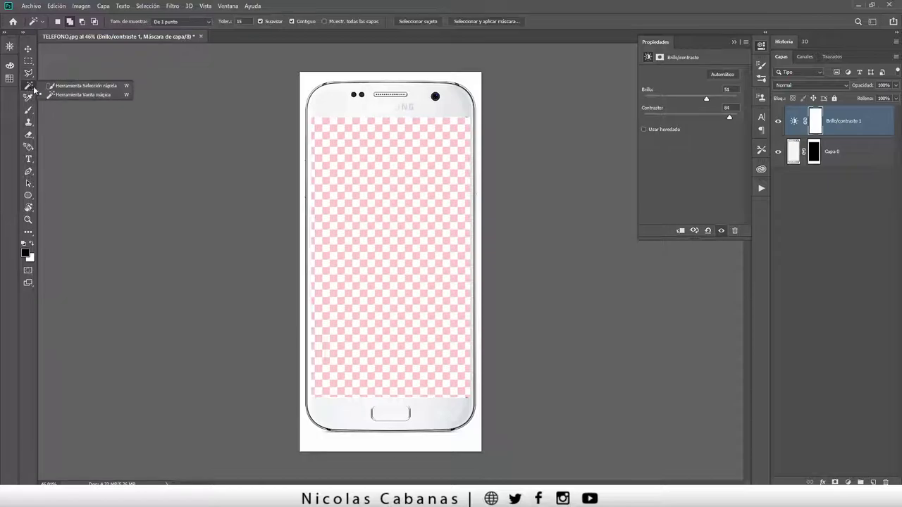
{"action": "left_click", "coordinate": [77, 95]}
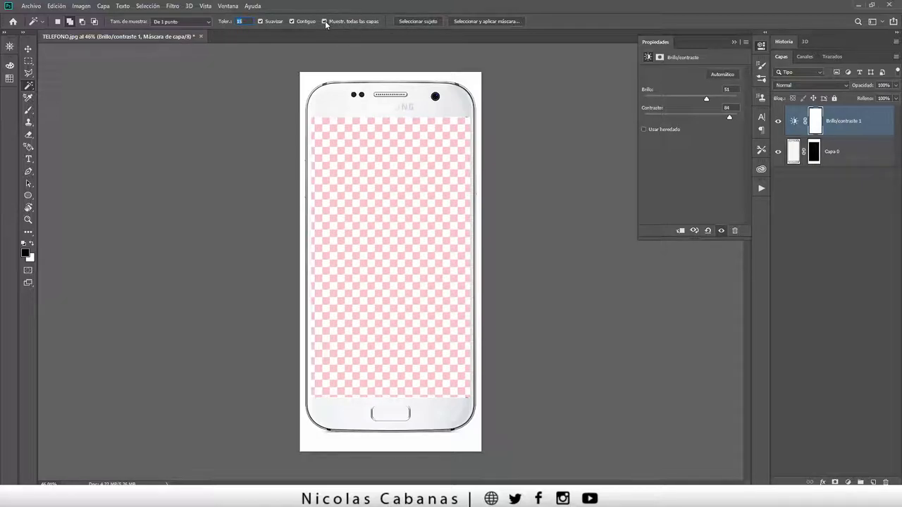
{"action": "left_click", "coordinate": [855, 149]}
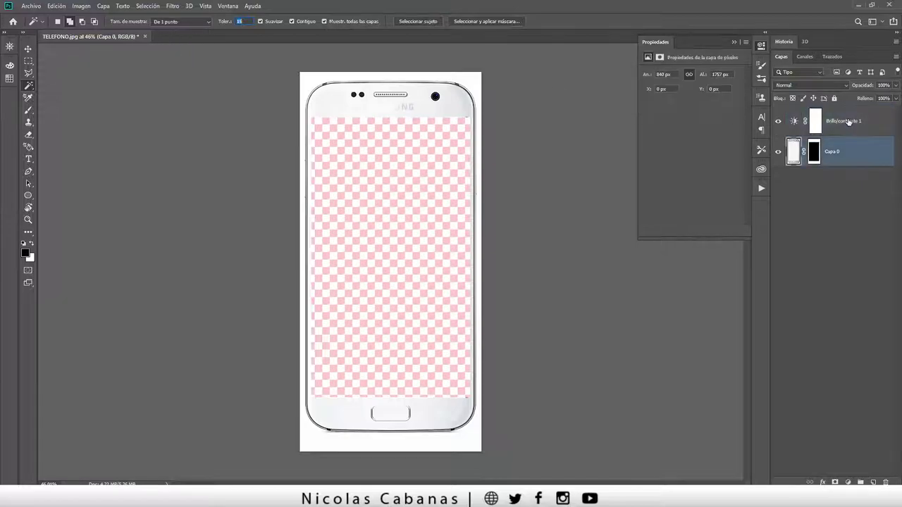
{"action": "left_click", "coordinate": [845, 122]}
{"action": "left_click", "coordinate": [851, 151]}
{"action": "left_click", "coordinate": [845, 121]}
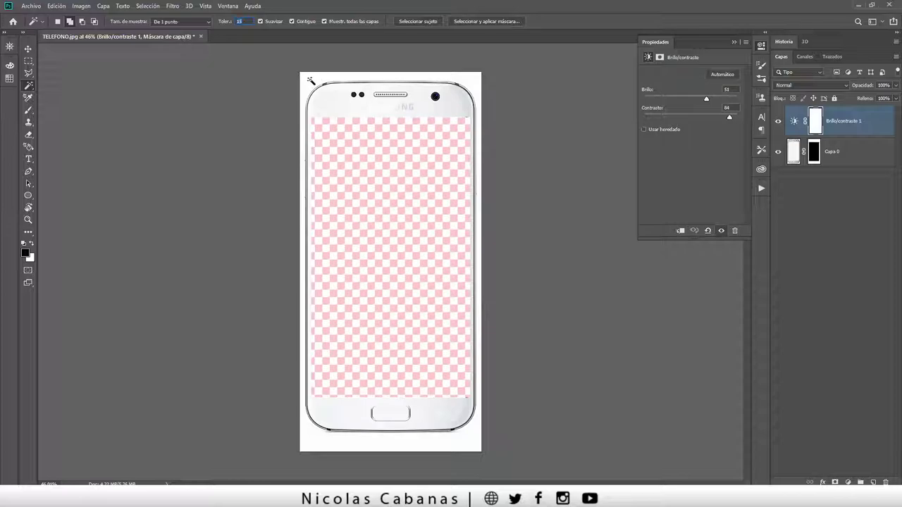
{"action": "left_click", "coordinate": [310, 79]}
{"action": "left_click", "coordinate": [779, 121]}
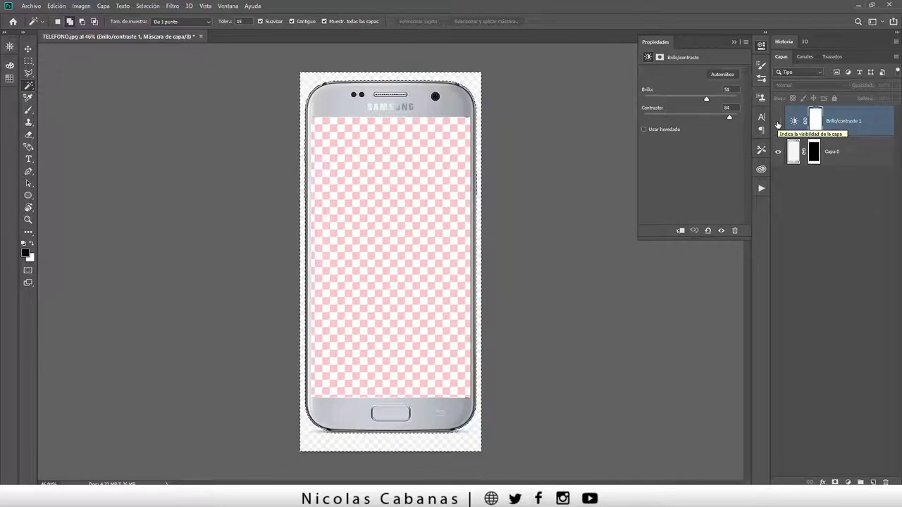
{"action": "left_click", "coordinate": [778, 123]}
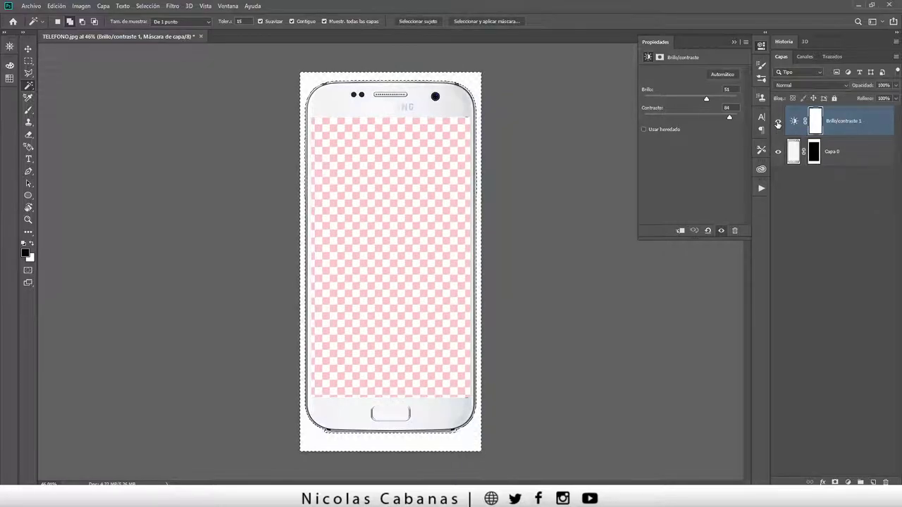
{"action": "key", "text": "z"}
{"action": "left_click", "coordinate": [313, 79]}
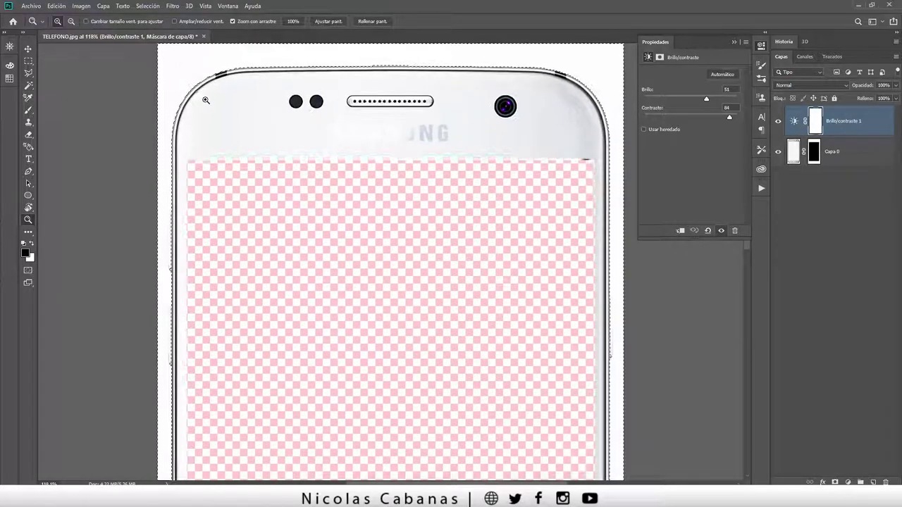
{"action": "scroll", "coordinate": [363, 183], "scroll_direction": "down", "scroll_amount": 3}
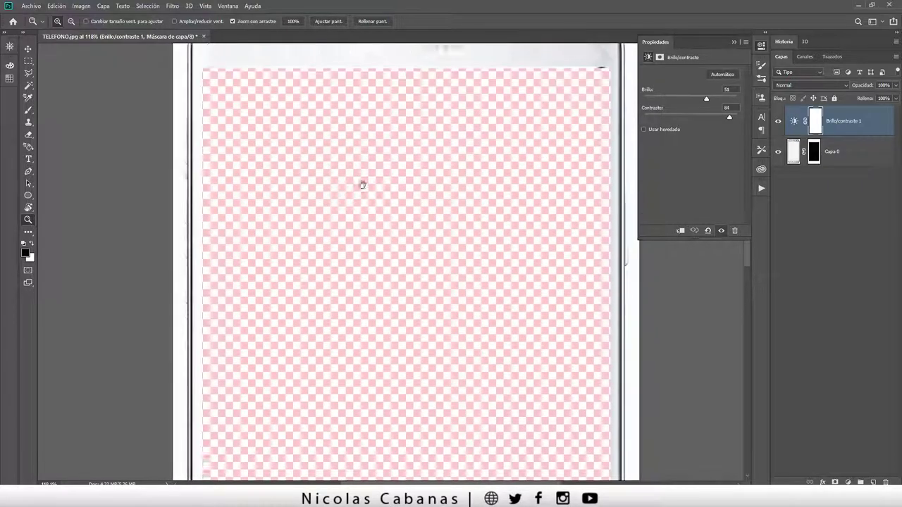
{"action": "scroll", "coordinate": [301, 344], "scroll_direction": "down", "scroll_amount": 3}
{"action": "mouse_move", "coordinate": [300, 344]}
{"action": "left_mouse_down"}
{"action": "mouse_move", "coordinate": [304, 205]}
{"action": "mouse_move", "coordinate": [298, 258]}
{"action": "mouse_move", "coordinate": [307, 275]}
{"action": "left_mouse_up"}
{"action": "scroll", "coordinate": [311, 252], "scroll_direction": "down", "scroll_amount": 5}
{"action": "scroll", "coordinate": [301, 249], "scroll_direction": "down", "scroll_amount": 2}
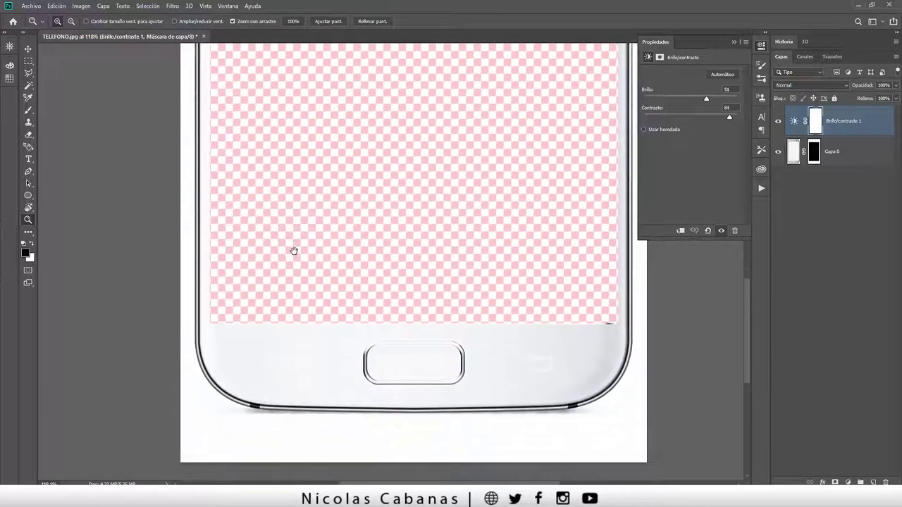
{"action": "left_click", "coordinate": [778, 122]}
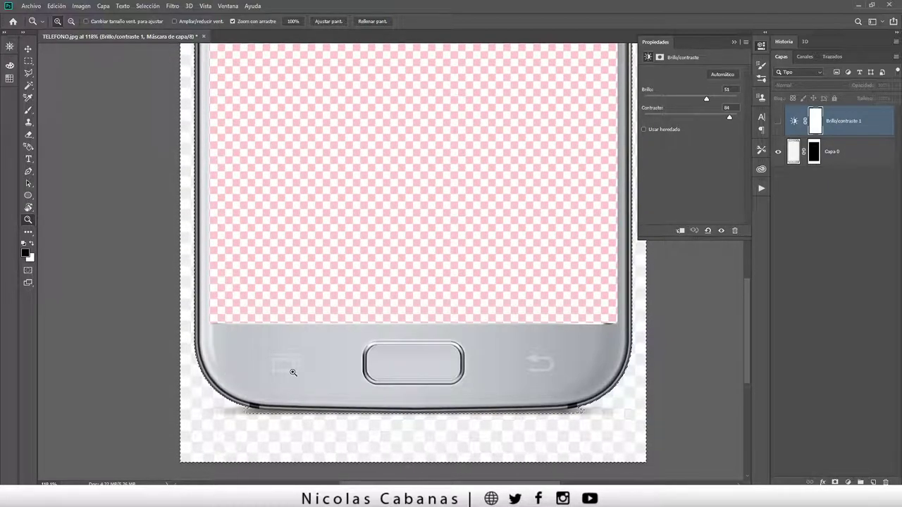
{"action": "left_click_drag", "start_coordinate": [408, 226], "coordinate": [345, 296]}
{"action": "left_click", "coordinate": [368, 228], "text": "alt"}
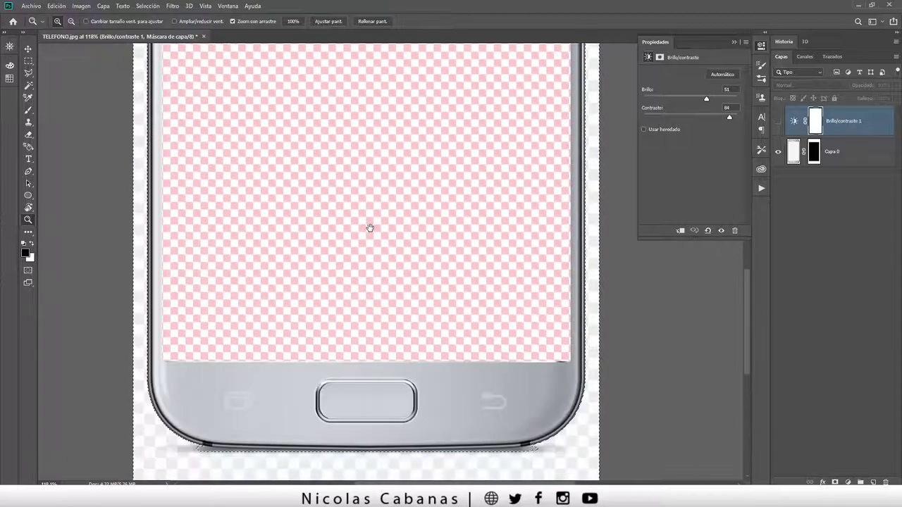
{"action": "left_click", "coordinate": [387, 233], "text": "alt"}
{"action": "scroll", "coordinate": [420, 308], "scroll_direction": "up", "scroll_amount": 3}
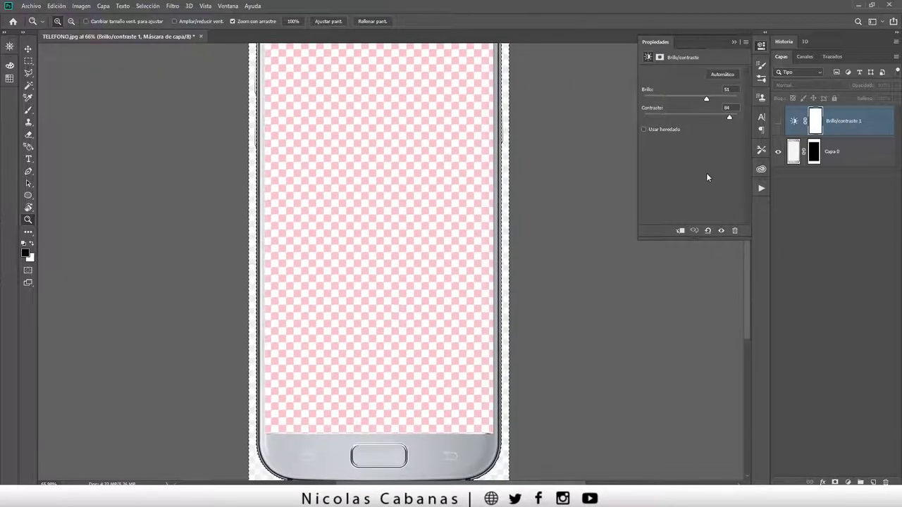
{"action": "left_click", "coordinate": [833, 153]}
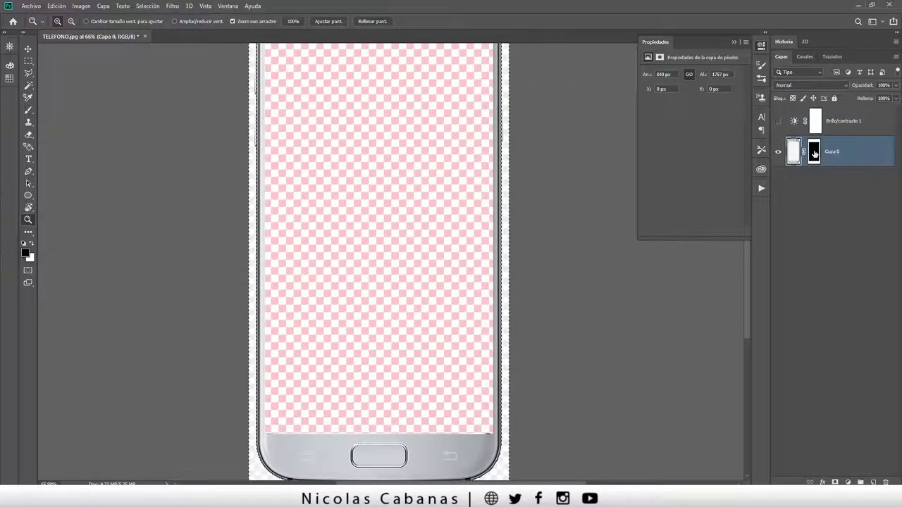
- Fill the selected surround on Capa 0's mask with Color frontal (black), then deselect
{"action": "left_click", "coordinate": [816, 152]}
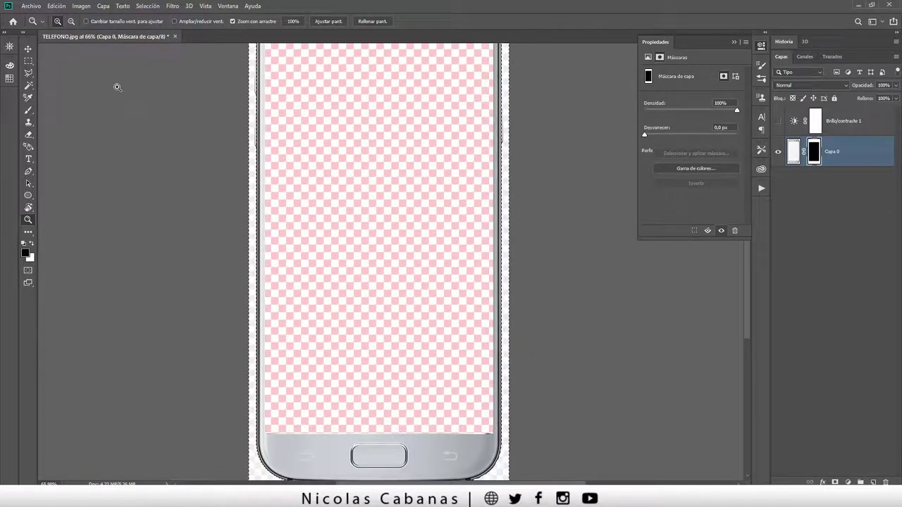
{"action": "left_click", "coordinate": [56, 7]}
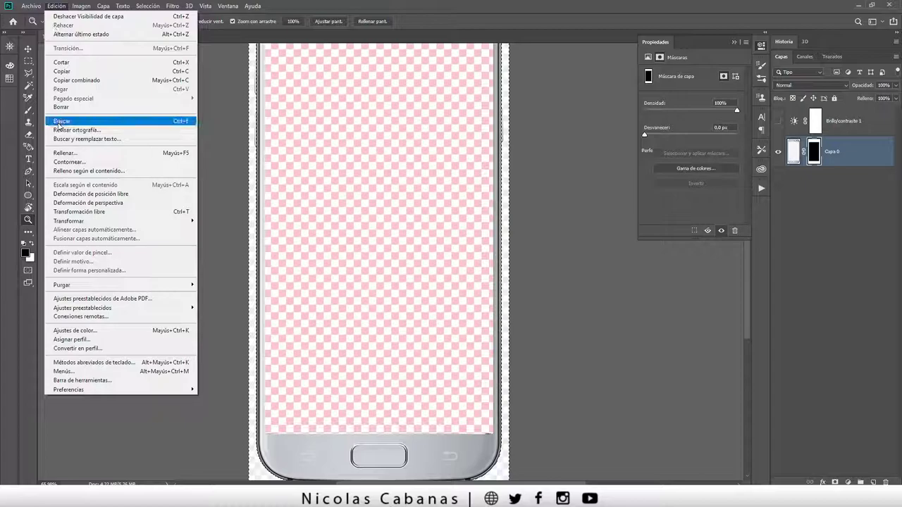
{"action": "left_click", "coordinate": [65, 153]}
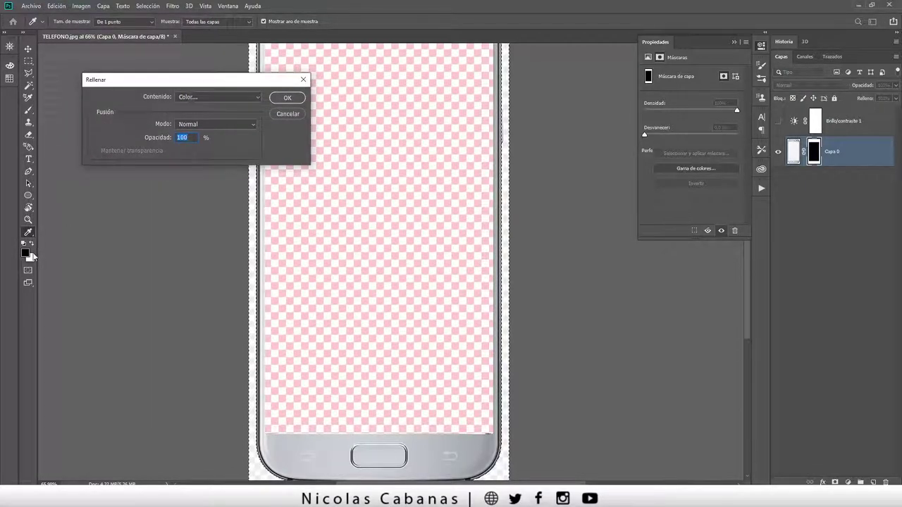
{"action": "left_click", "coordinate": [212, 97]}
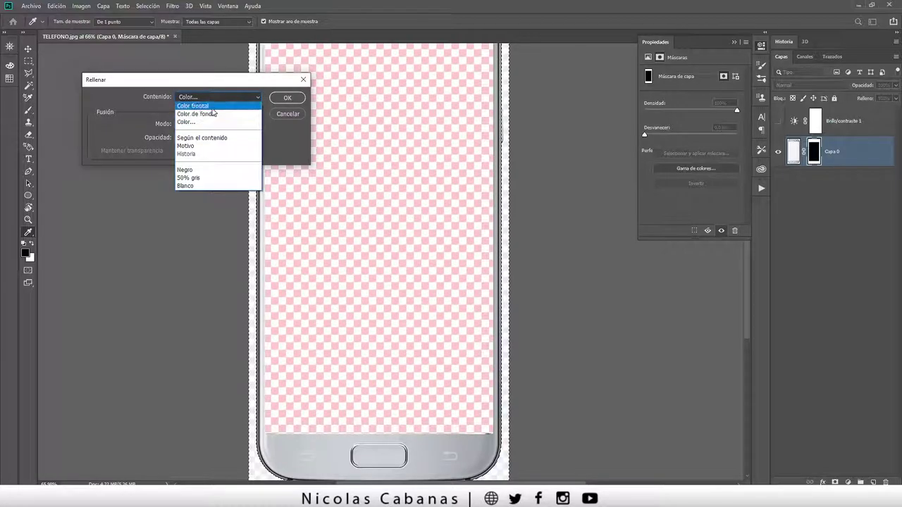
{"action": "left_click", "coordinate": [210, 105]}
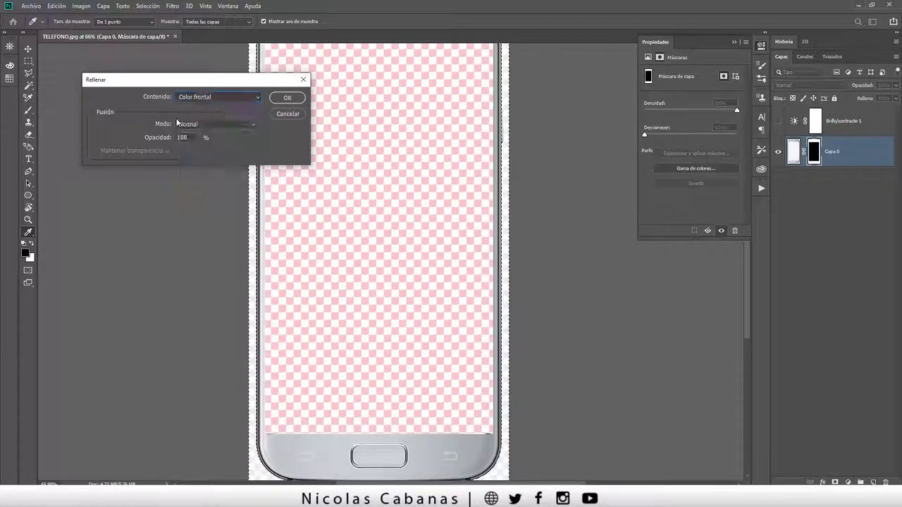
{"action": "left_click", "coordinate": [285, 98]}
{"action": "key", "text": "z"}
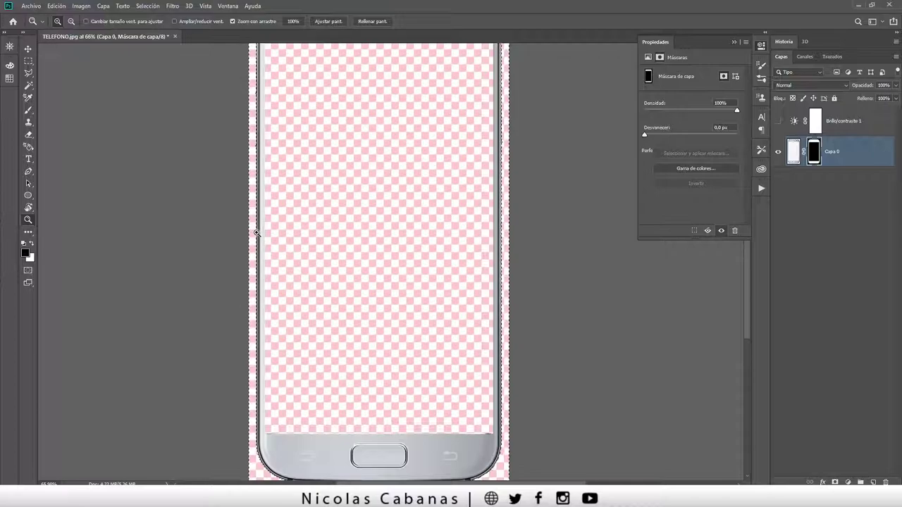
{"action": "left_click", "coordinate": [147, 5]}
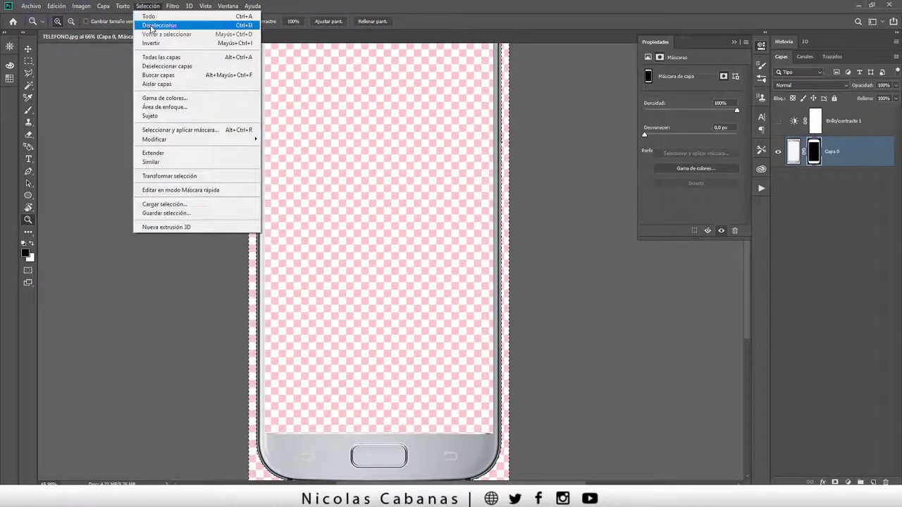
{"action": "left_click", "coordinate": [151, 26]}
- Add a green Color sólido fill layer and place it below Capa 0
{"action": "left_click_drag", "start_coordinate": [450, 285], "coordinate": [492, 272]}
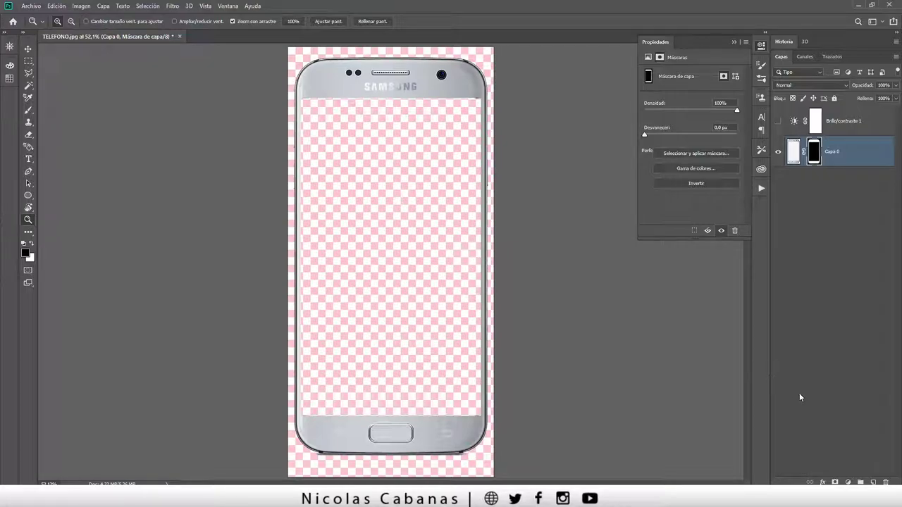
{"action": "left_click", "coordinate": [848, 482]}
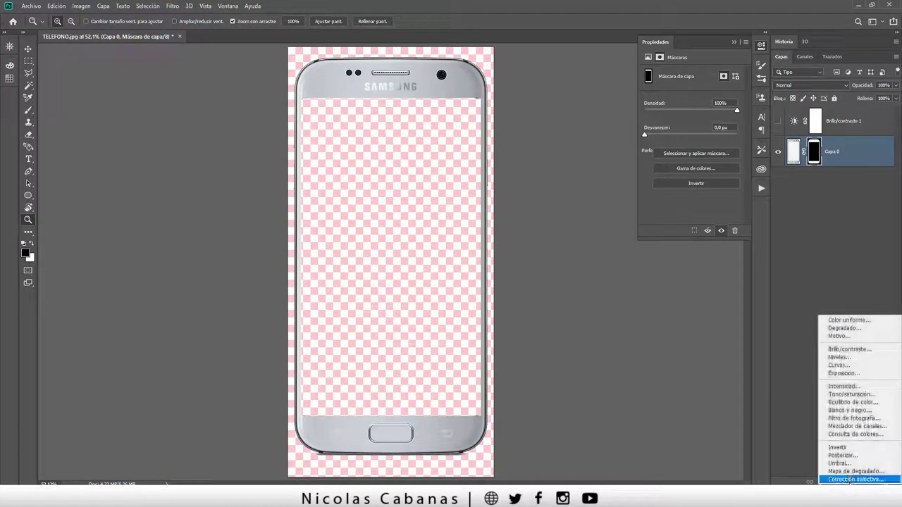
{"action": "left_click", "coordinate": [831, 318]}
{"action": "left_click_drag", "start_coordinate": [101, 120], "coordinate": [93, 120]}
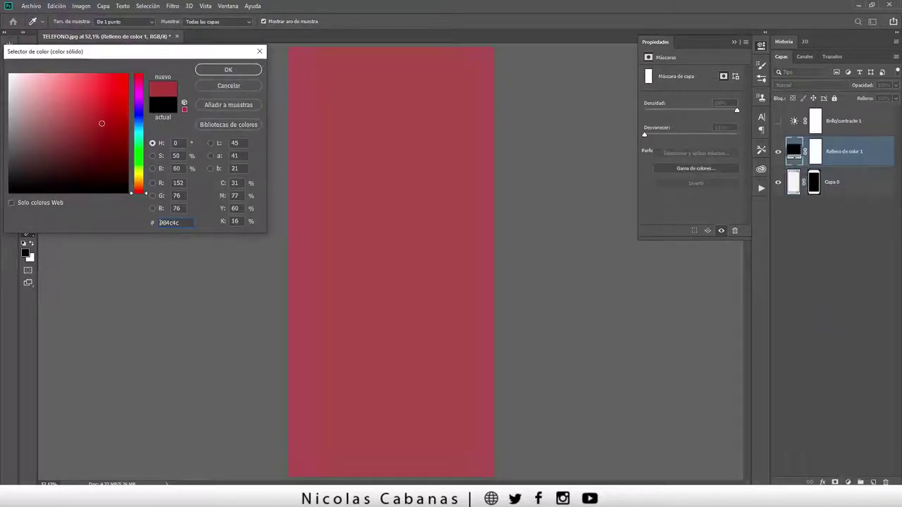
{"action": "left_click_drag", "start_coordinate": [146, 151], "coordinate": [146, 150]}
{"action": "left_click", "coordinate": [219, 71]}
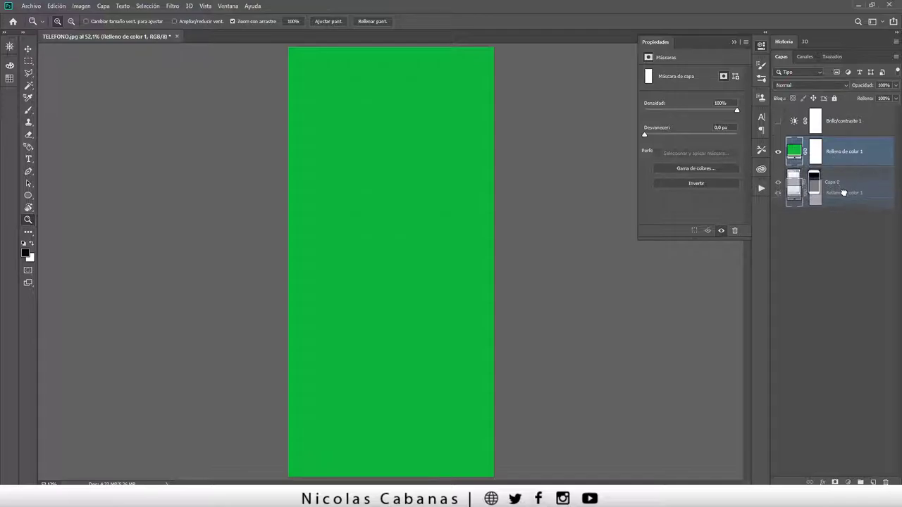
{"action": "left_click_drag", "start_coordinate": [833, 153], "coordinate": [834, 194]}
{"action": "left_click", "coordinate": [815, 152]}
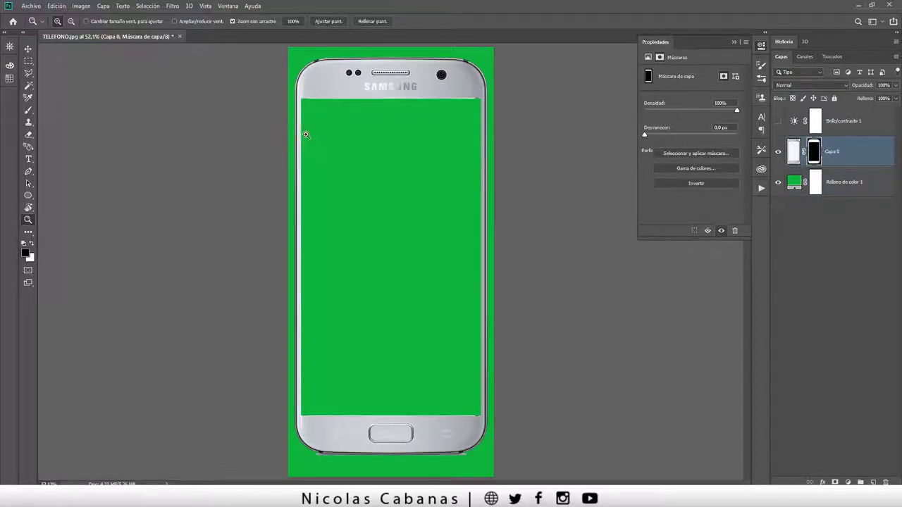
{"action": "mouse_move", "coordinate": [306, 137]}
{"action": "left_mouse_down"}
{"action": "mouse_move", "coordinate": [382, 215]}
{"action": "mouse_move", "coordinate": [477, 246]}
{"action": "left_mouse_up"}
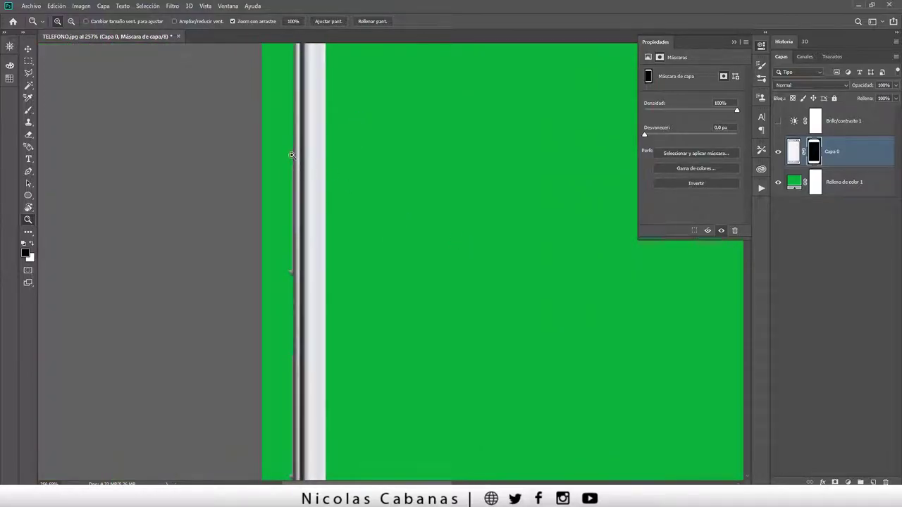
- Lower Capa 0's mask Densidad in the Properties panel to about 54%
{"action": "left_click_drag", "start_coordinate": [292, 155], "coordinate": [310, 152]}
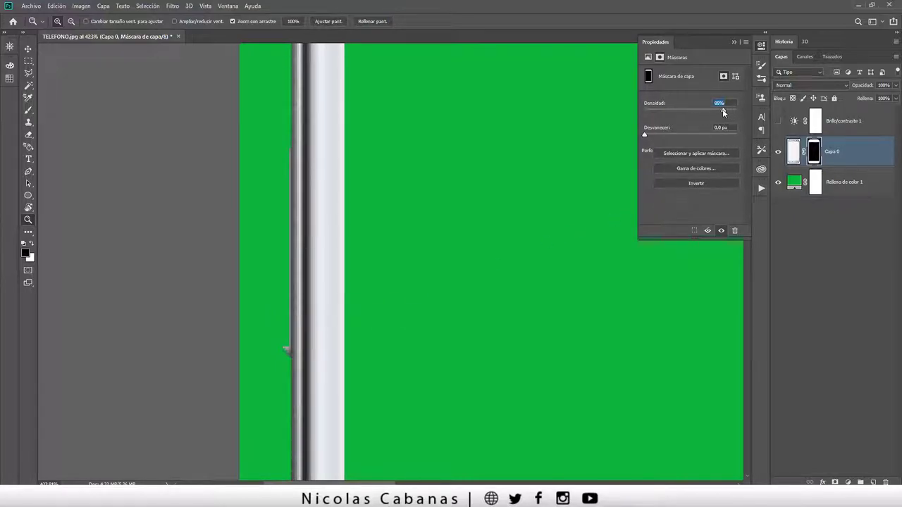
{"action": "left_click", "coordinate": [701, 109]}
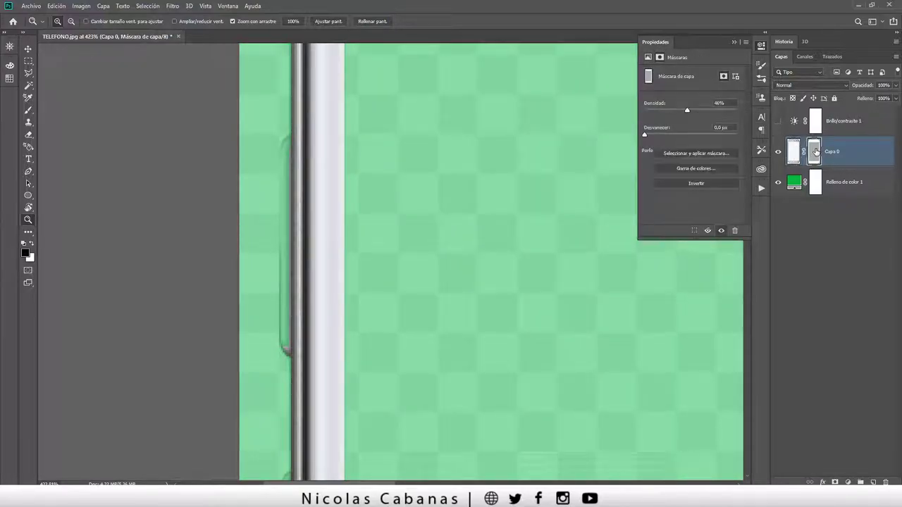
{"action": "double_click", "coordinate": [815, 151]}
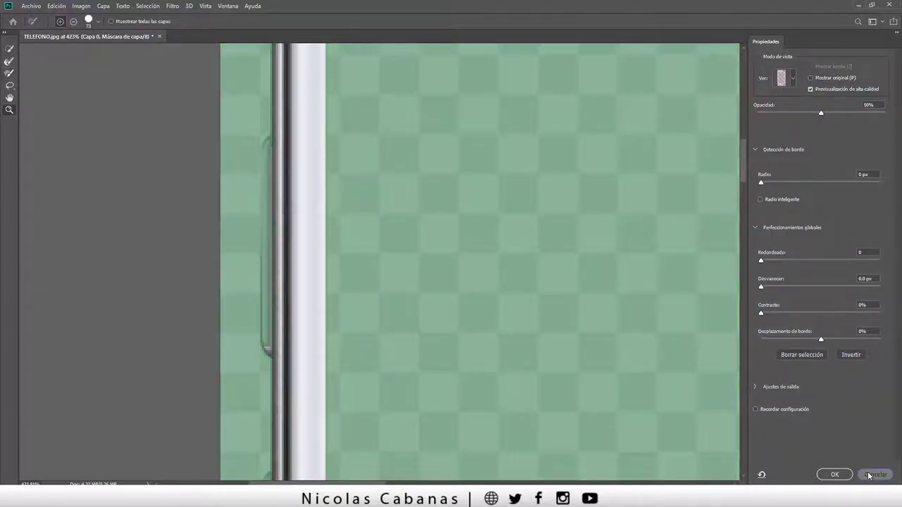
{"action": "left_click", "coordinate": [872, 474]}
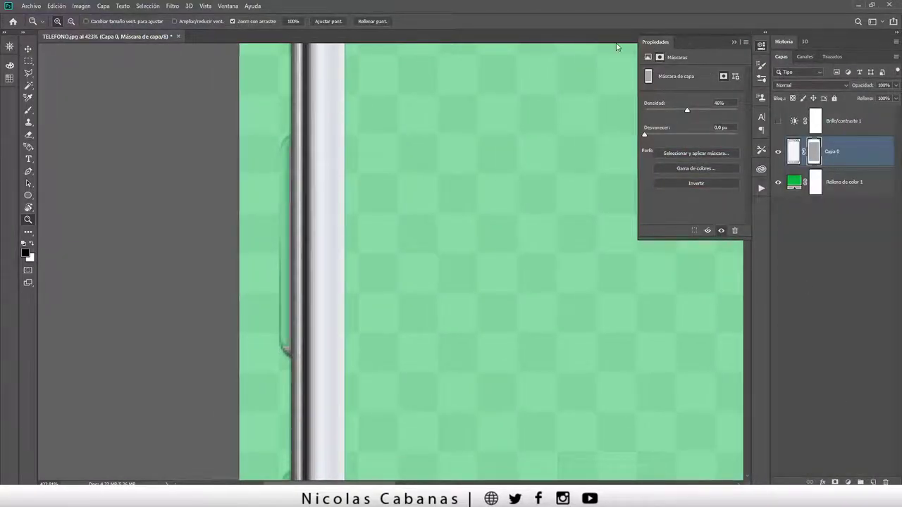
{"action": "left_click", "coordinate": [228, 6]}
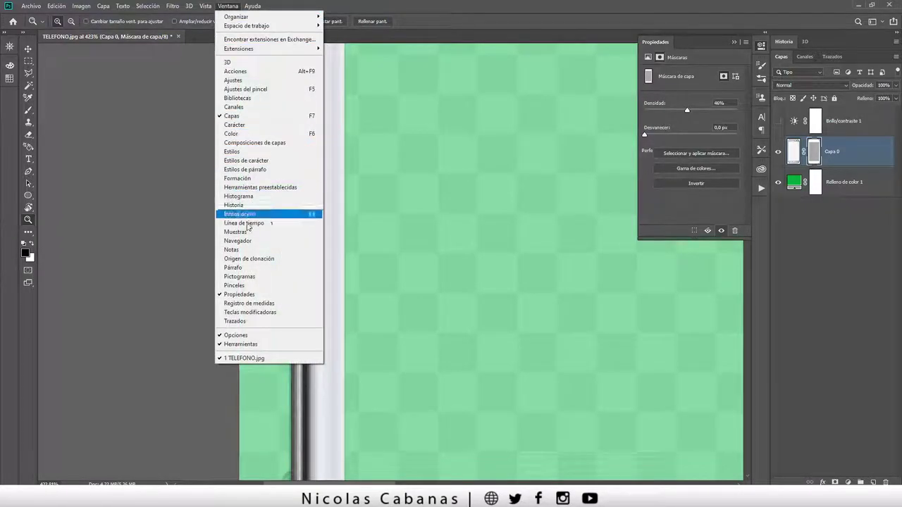
{"action": "left_click", "coordinate": [697, 41]}
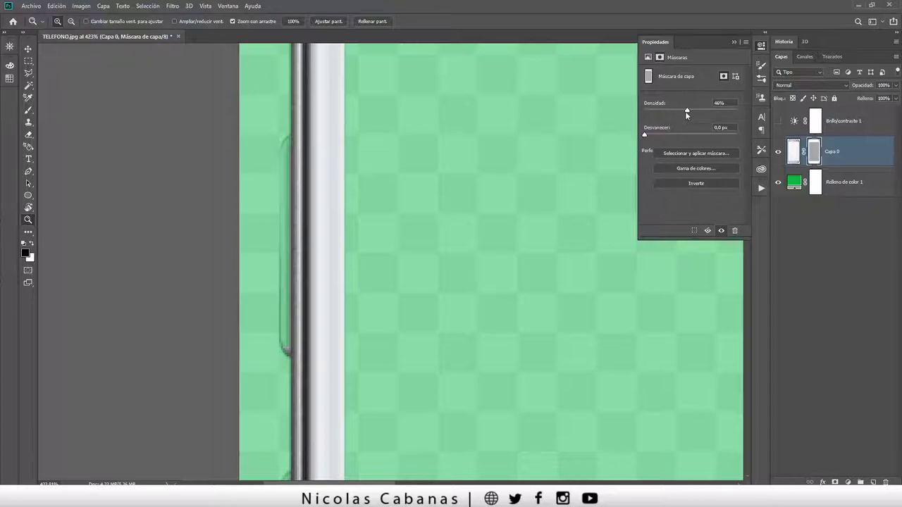
{"action": "left_click_drag", "start_coordinate": [685, 114], "coordinate": [695, 113]}
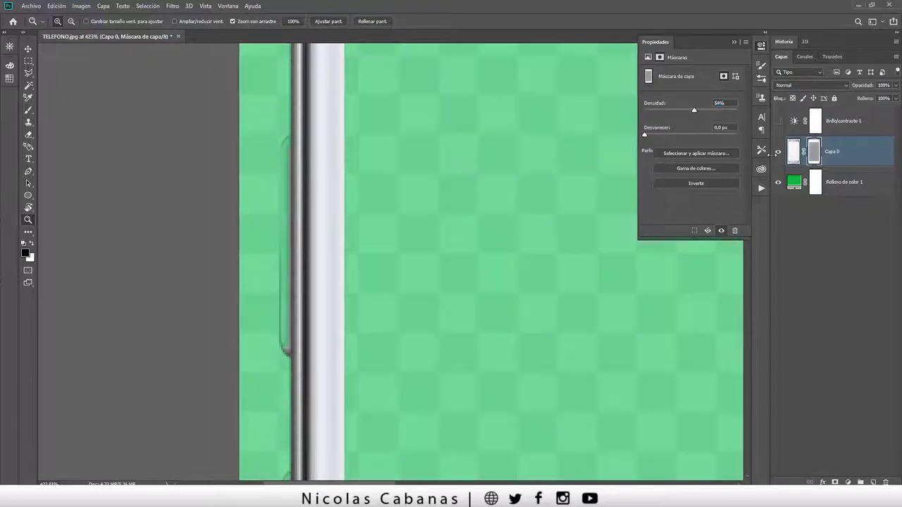
{"action": "left_click_drag", "start_coordinate": [296, 177], "coordinate": [298, 171]}
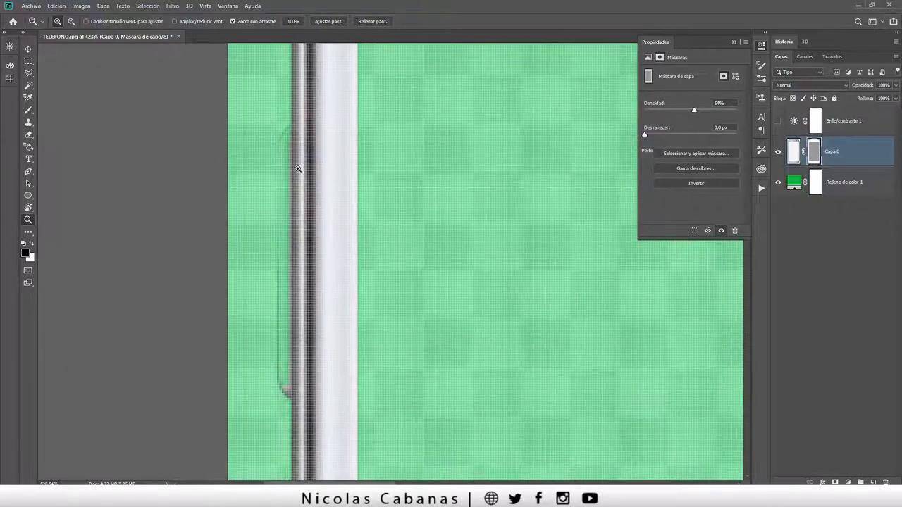
- Set up the Brush to paint white at 100% opacity on the mask
{"action": "left_click", "coordinate": [29, 110]}
{"action": "right_click", "coordinate": [318, 191]}
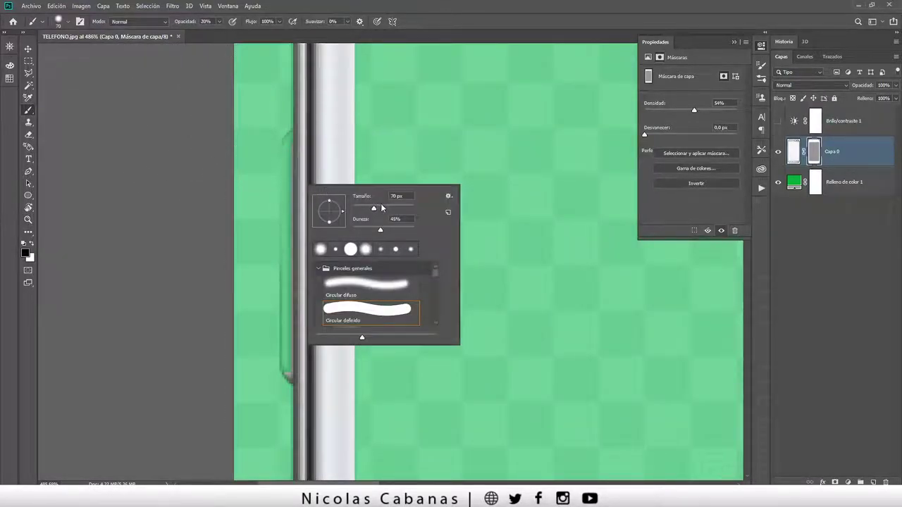
{"action": "left_click", "coordinate": [328, 150]}
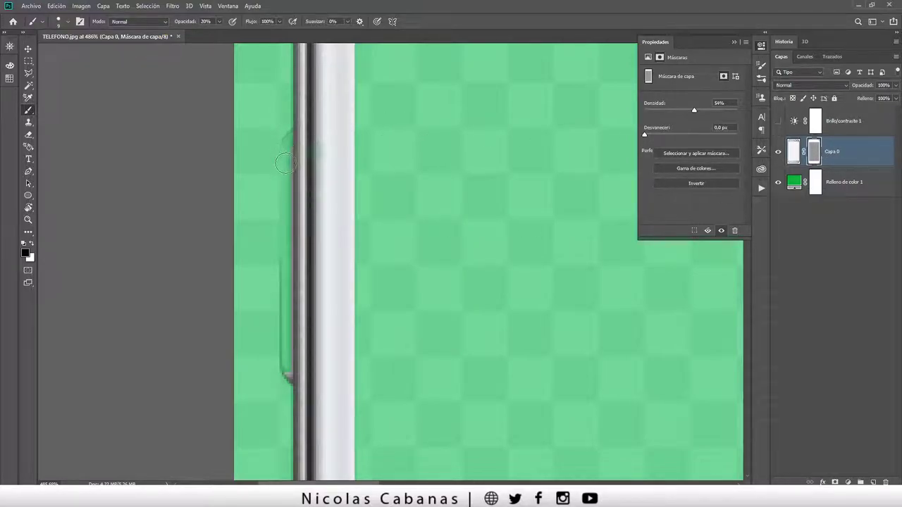
{"action": "key", "text": "x"}
{"action": "left_click_drag", "start_coordinate": [182, 21], "coordinate": [267, 35]}
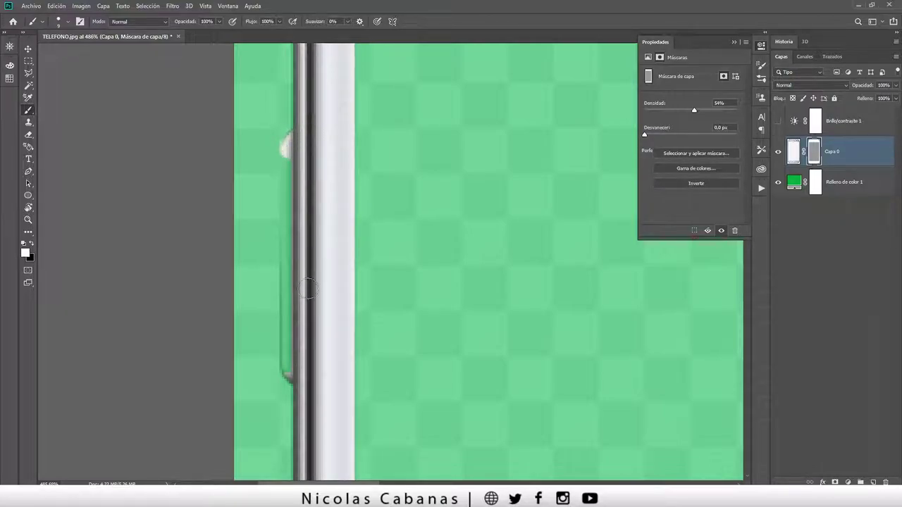
- Paint the phone's side button back into the mask with white strokes
{"action": "left_click", "coordinate": [293, 366], "text": "shift"}
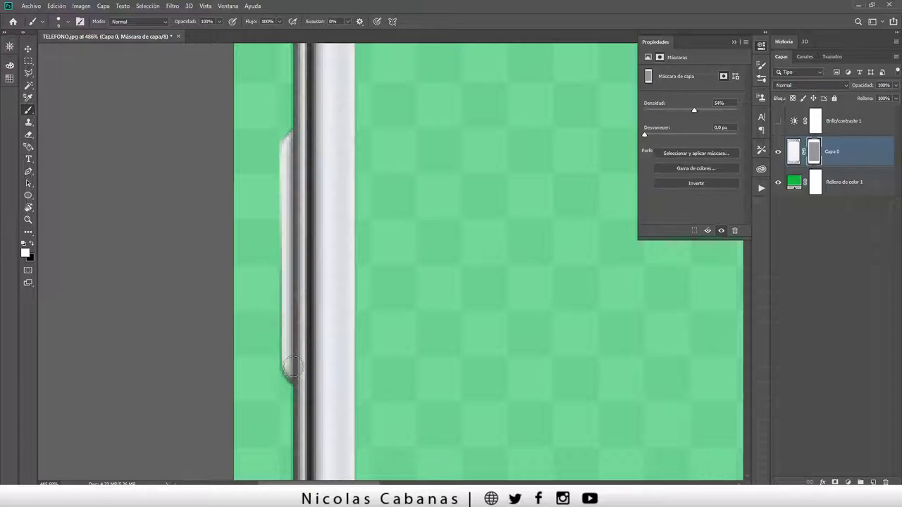
{"action": "left_click", "coordinate": [270, 136]}
{"action": "left_click", "coordinate": [32, 244]}
{"action": "key", "text": "x"}
{"action": "mouse_move", "coordinate": [289, 170]}
{"action": "left_mouse_down"}
{"action": "mouse_move", "coordinate": [285, 141]}
{"action": "mouse_move", "coordinate": [291, 274]}
{"action": "left_mouse_up"}
- Restore the phone's right side edge with straight white strokes on the mask
{"action": "scroll", "coordinate": [310, 233], "scroll_direction": "down", "scroll_amount": 2}
{"action": "scroll", "coordinate": [338, 218], "scroll_direction": "down", "scroll_amount": 4}
{"action": "left_click_drag", "start_coordinate": [331, 281], "coordinate": [153, 276]}
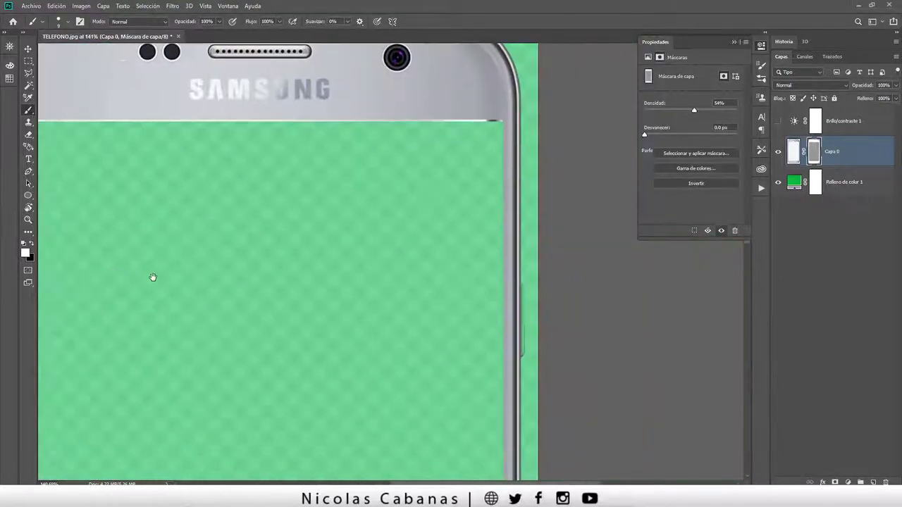
{"action": "scroll", "coordinate": [478, 294], "scroll_direction": "up", "scroll_amount": 2}
{"action": "scroll", "coordinate": [457, 266], "scroll_direction": "up", "scroll_amount": 1}
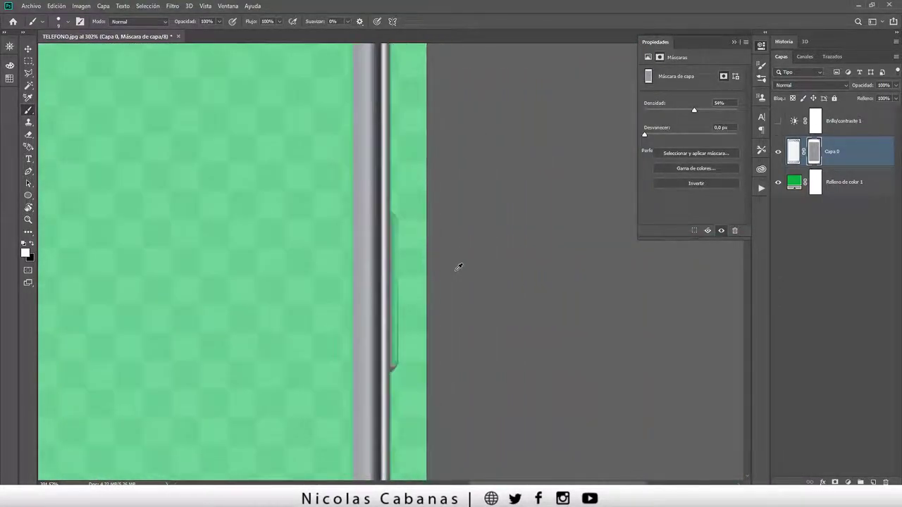
{"action": "scroll", "coordinate": [413, 258], "scroll_direction": "up", "scroll_amount": 2}
{"action": "scroll", "coordinate": [413, 258], "scroll_direction": "up", "scroll_amount": 2}
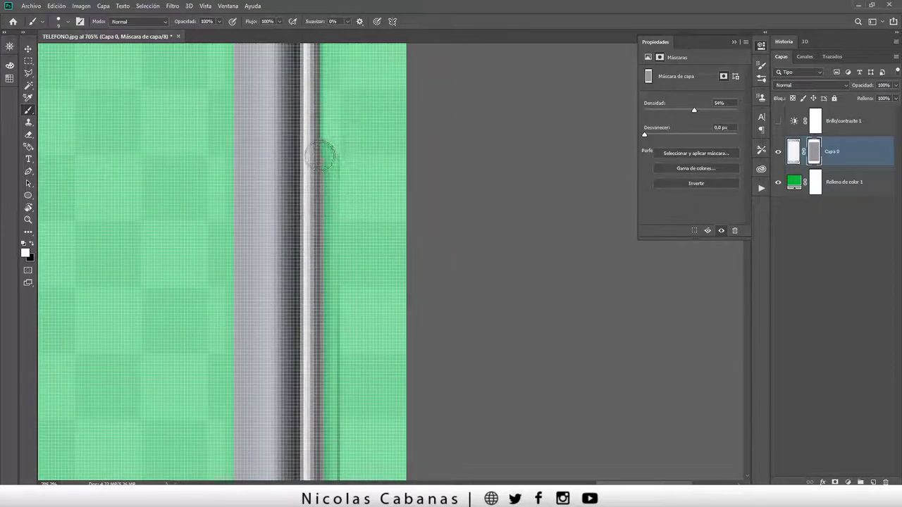
{"action": "left_click_drag", "start_coordinate": [325, 157], "coordinate": [329, 171]}
{"action": "left_click_drag", "start_coordinate": [329, 255], "coordinate": [340, 141]}
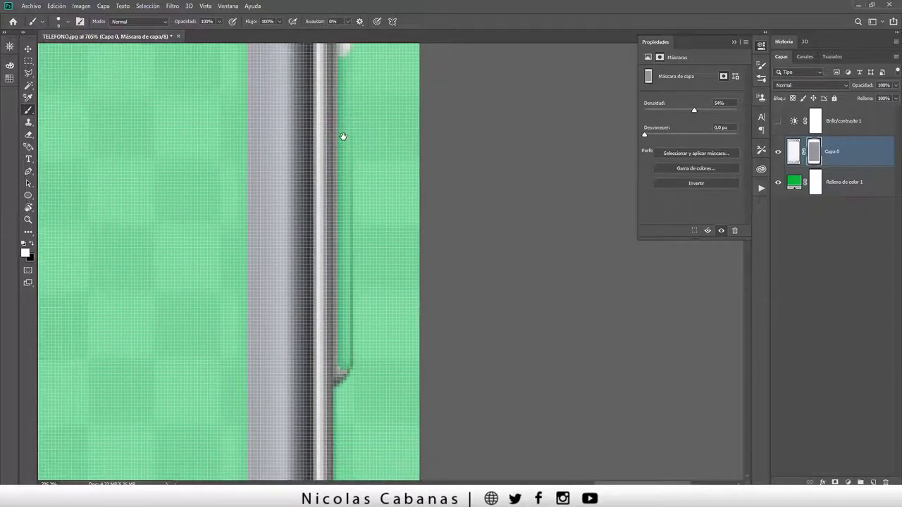
{"action": "left_click", "coordinate": [336, 361], "text": "shift"}
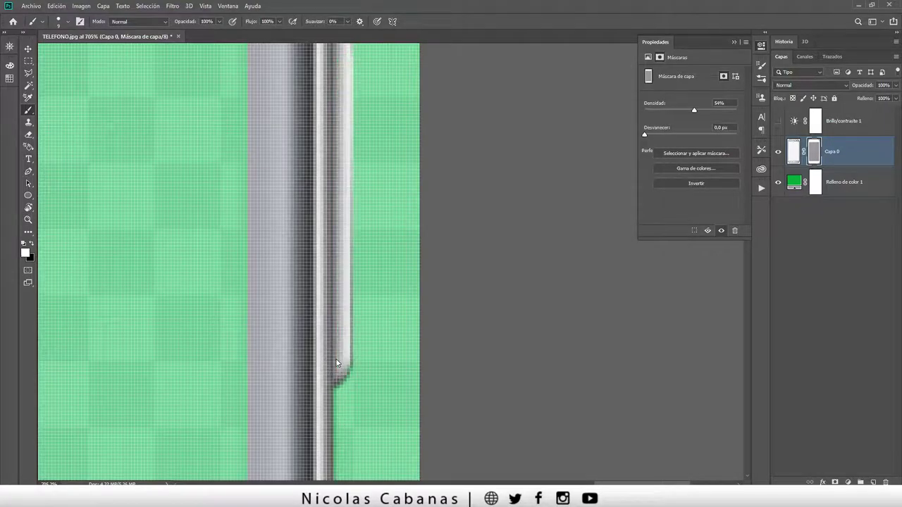
- Adjust the mask density so it ends at 62%
{"action": "scroll", "coordinate": [335, 365], "scroll_direction": "down", "scroll_amount": 2}
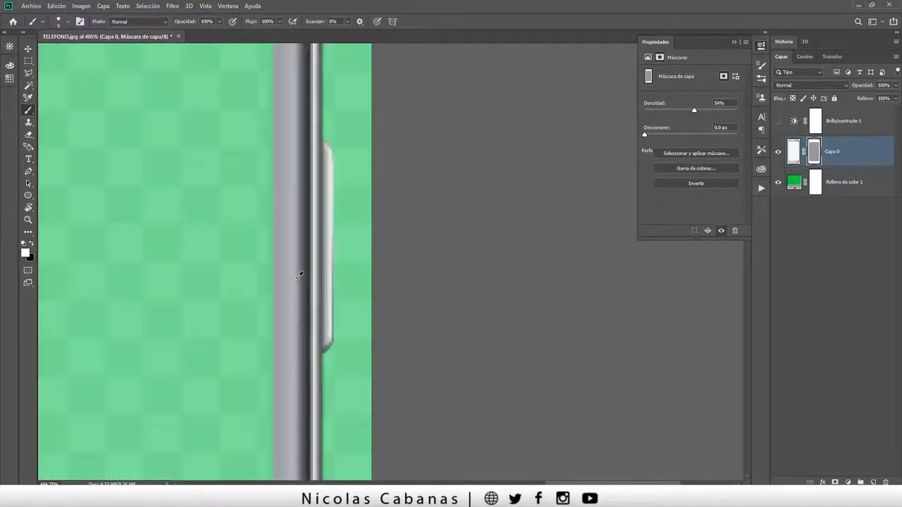
{"action": "scroll", "coordinate": [334, 214], "scroll_direction": "up", "scroll_amount": 1}
{"action": "scroll", "coordinate": [273, 153], "scroll_direction": "up", "scroll_amount": 2}
{"action": "scroll", "coordinate": [273, 153], "scroll_direction": "up", "scroll_amount": 1}
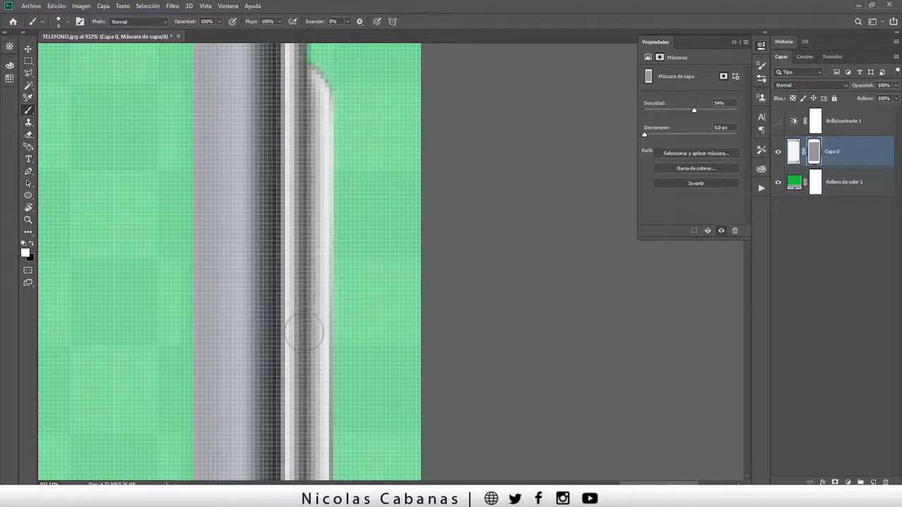
{"action": "scroll", "coordinate": [310, 310], "scroll_direction": "down", "scroll_amount": 5}
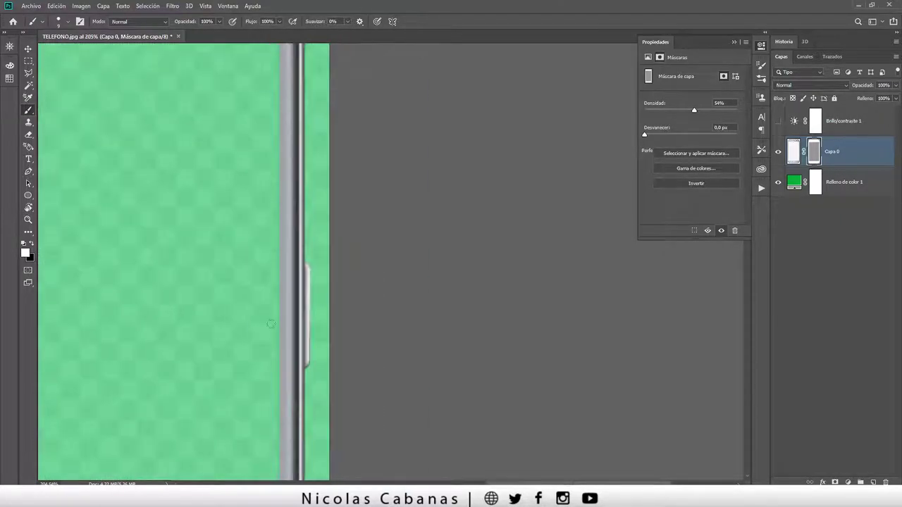
{"action": "scroll", "coordinate": [543, 219], "scroll_direction": "down", "scroll_amount": 3}
{"action": "scroll", "coordinate": [598, 171], "scroll_direction": "down", "scroll_amount": 3}
{"action": "scroll", "coordinate": [599, 171], "scroll_direction": "down", "scroll_amount": 1}
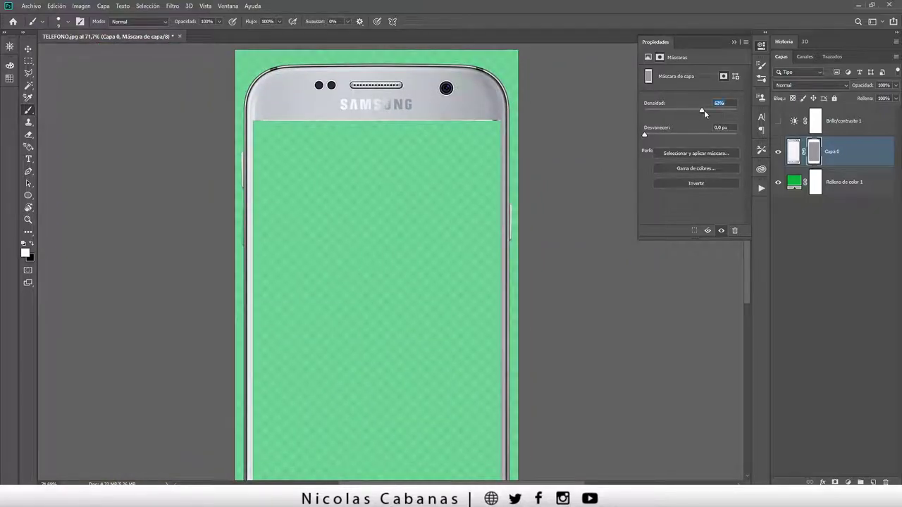
- Raise Capa 0's mask density to 100%
{"action": "scroll", "coordinate": [458, 210], "scroll_direction": "down", "scroll_amount": 1}
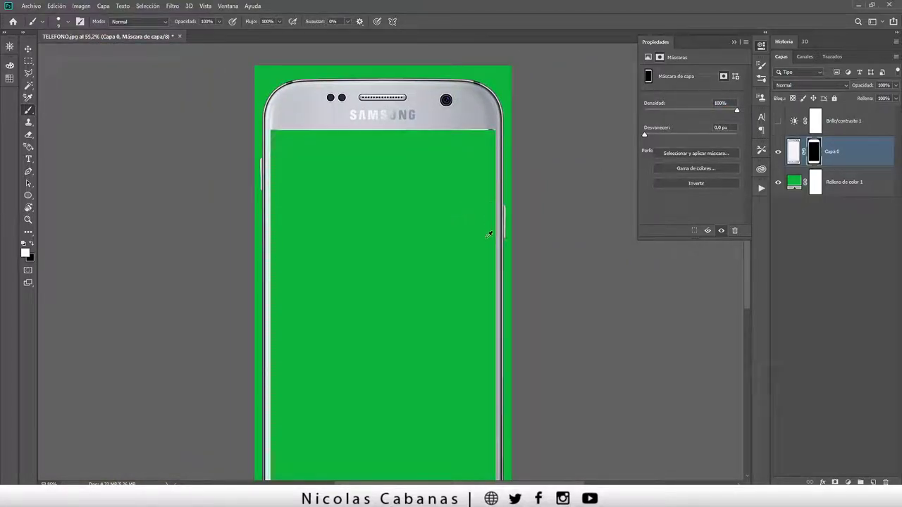
{"action": "scroll", "coordinate": [487, 234], "scroll_direction": "down", "scroll_amount": 4}
{"action": "scroll", "coordinate": [449, 406], "scroll_direction": "up", "scroll_amount": 2}
{"action": "scroll", "coordinate": [453, 416], "scroll_direction": "up", "scroll_amount": 2}
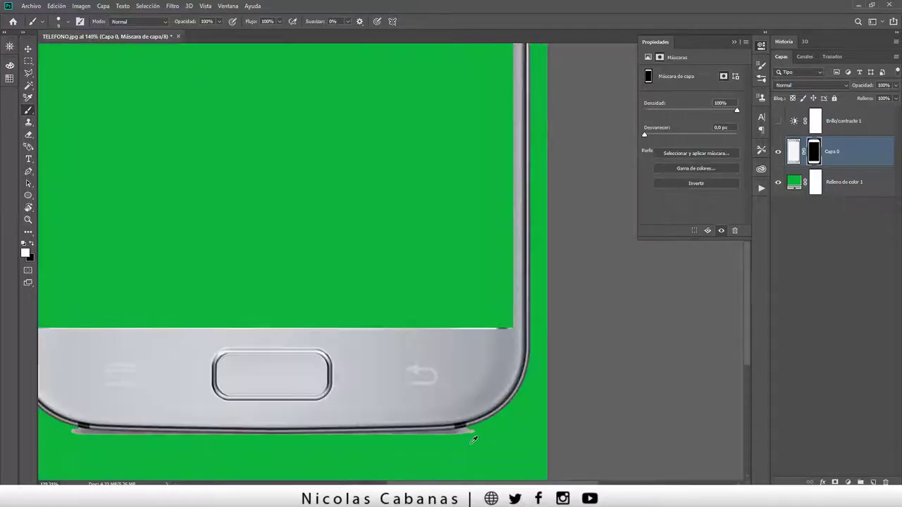
{"action": "scroll", "coordinate": [458, 430], "scroll_direction": "up", "scroll_amount": 2}
{"action": "scroll", "coordinate": [502, 302], "scroll_direction": "up", "scroll_amount": 1}
- Paint black on the mask to hide the grey fringe at the lower-right edge
{"action": "left_click_drag", "start_coordinate": [502, 302], "coordinate": [625, 267]}
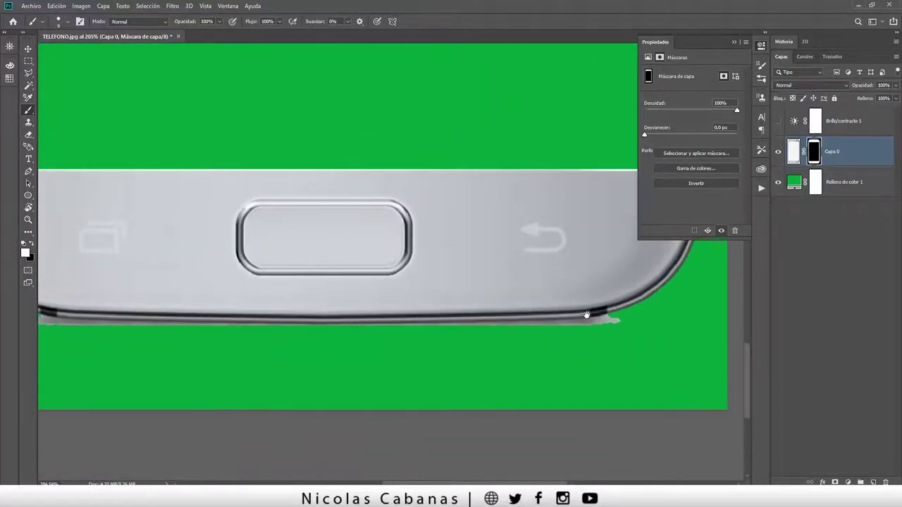
{"action": "left_click_drag", "start_coordinate": [612, 344], "coordinate": [654, 341]}
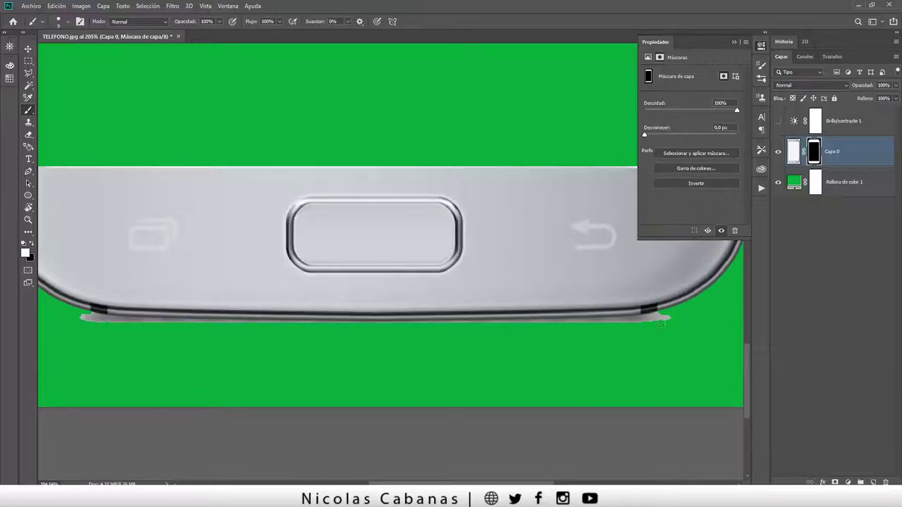
{"action": "scroll", "coordinate": [656, 318], "scroll_direction": "up", "scroll_amount": 2}
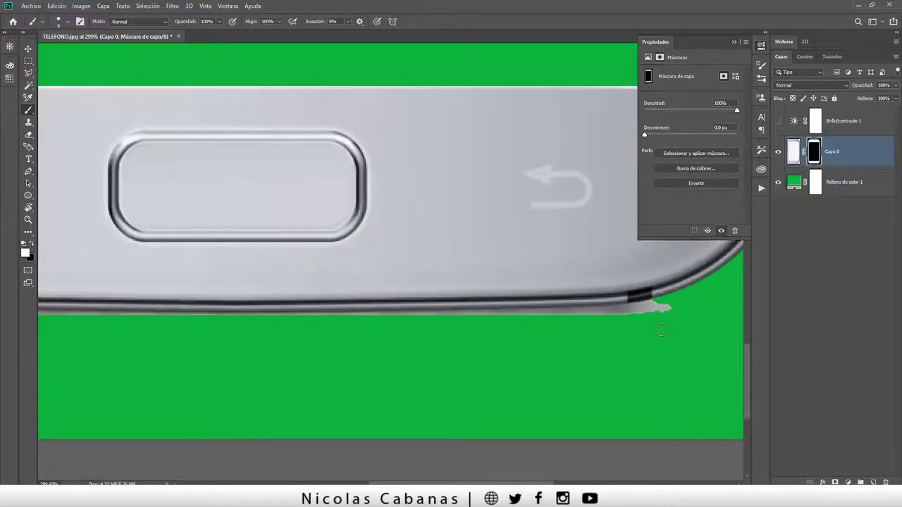
{"action": "mouse_move", "coordinate": [645, 316]}
{"action": "left_mouse_down"}
{"action": "mouse_move", "coordinate": [669, 318]}
{"action": "mouse_move", "coordinate": [639, 324]}
{"action": "left_mouse_up"}
{"action": "key", "text": "x"}
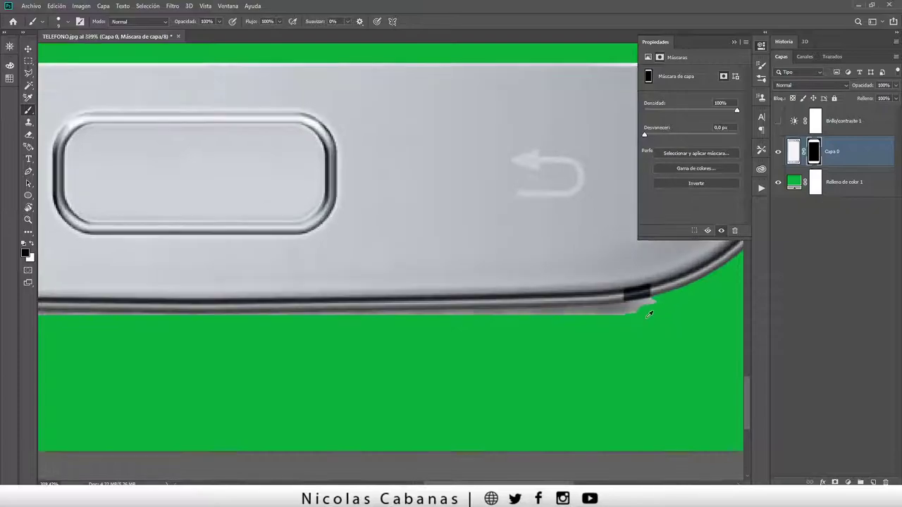
{"action": "scroll", "coordinate": [648, 312], "scroll_direction": "up", "scroll_amount": 2}
{"action": "scroll", "coordinate": [659, 305], "scroll_direction": "up", "scroll_amount": 2}
{"action": "left_click_drag", "start_coordinate": [669, 295], "coordinate": [652, 289]}
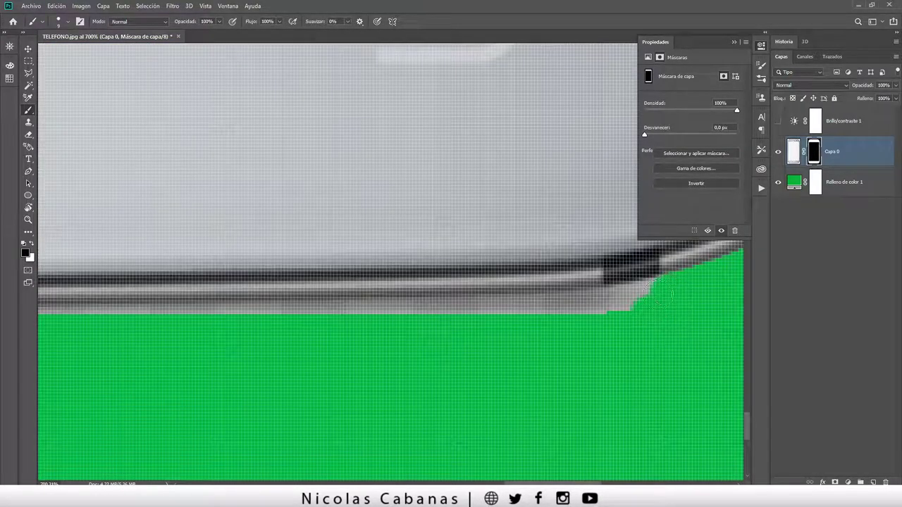
{"action": "mouse_move", "coordinate": [599, 321]}
{"action": "left_mouse_down"}
{"action": "mouse_move", "coordinate": [624, 310]}
{"action": "mouse_move", "coordinate": [599, 332]}
{"action": "left_mouse_up"}
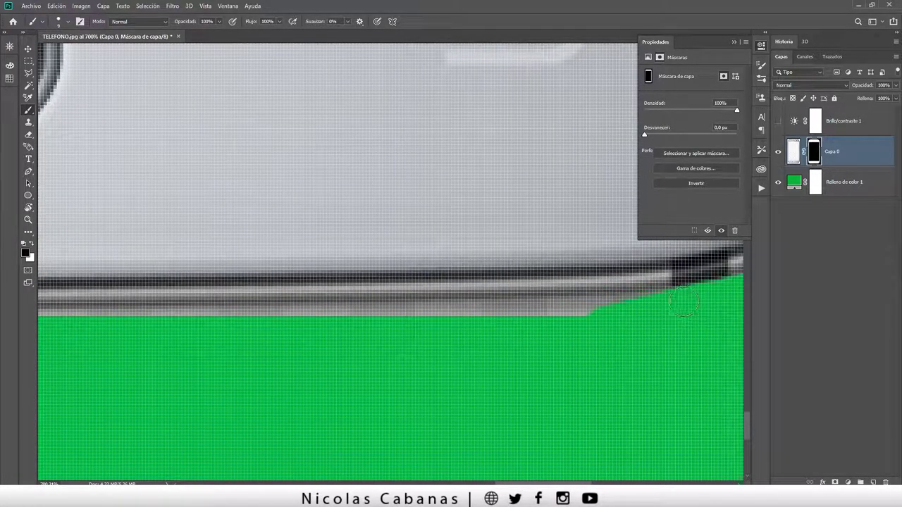
- Hide the grey strip along the bottom edge through to the bottom-left corner
{"action": "left_click_drag", "start_coordinate": [447, 318], "coordinate": [631, 330]}
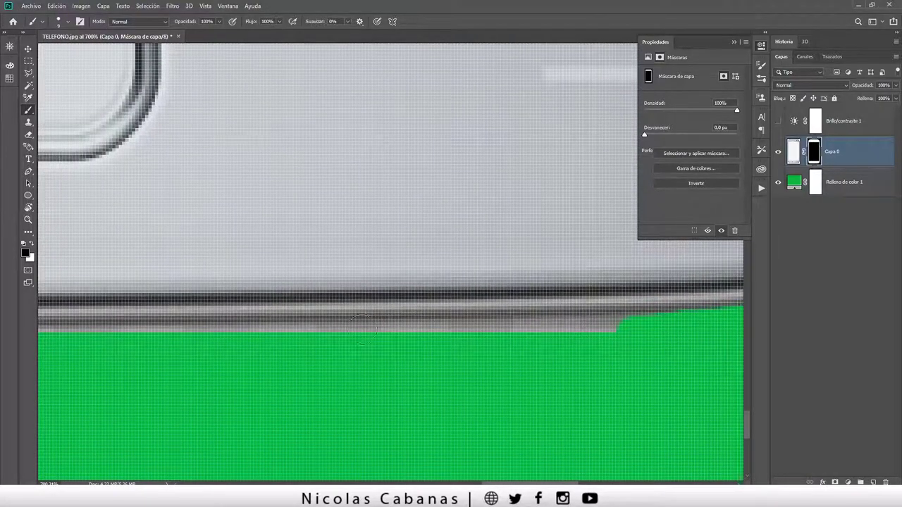
{"action": "left_click", "coordinate": [303, 341], "text": "shift"}
{"action": "left_click_drag", "start_coordinate": [303, 341], "coordinate": [584, 341]}
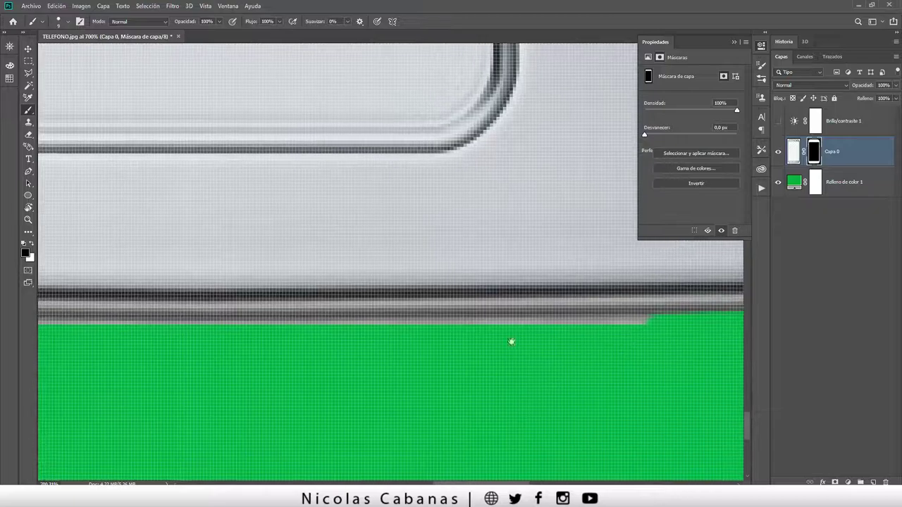
{"action": "left_click_drag", "start_coordinate": [513, 348], "coordinate": [528, 352]}
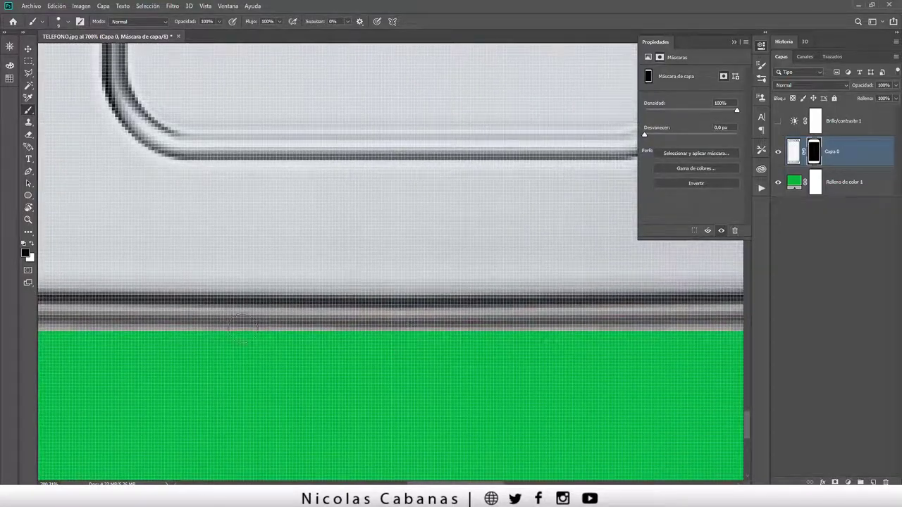
{"action": "left_click", "coordinate": [151, 329], "text": "shift"}
{"action": "left_click_drag", "start_coordinate": [91, 343], "coordinate": [444, 339]}
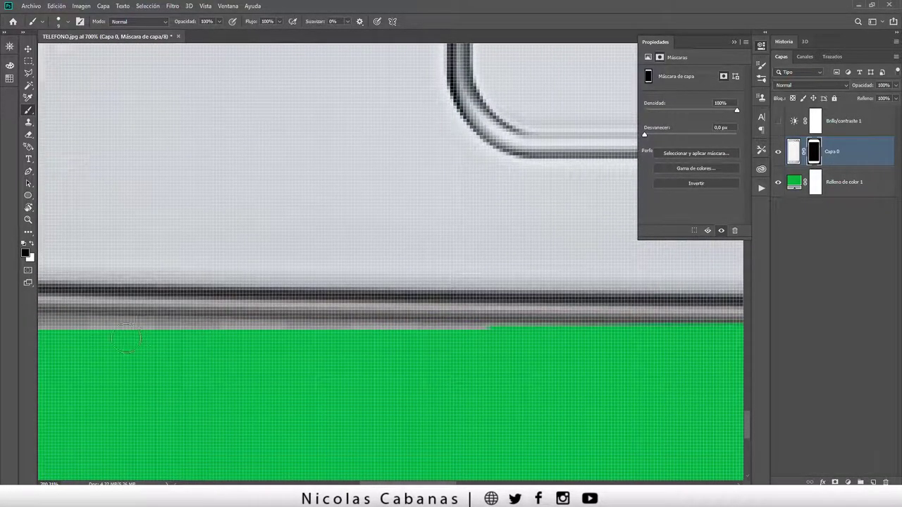
{"action": "left_click", "coordinate": [124, 338], "text": "shift"}
{"action": "left_click_drag", "start_coordinate": [190, 342], "coordinate": [599, 332]}
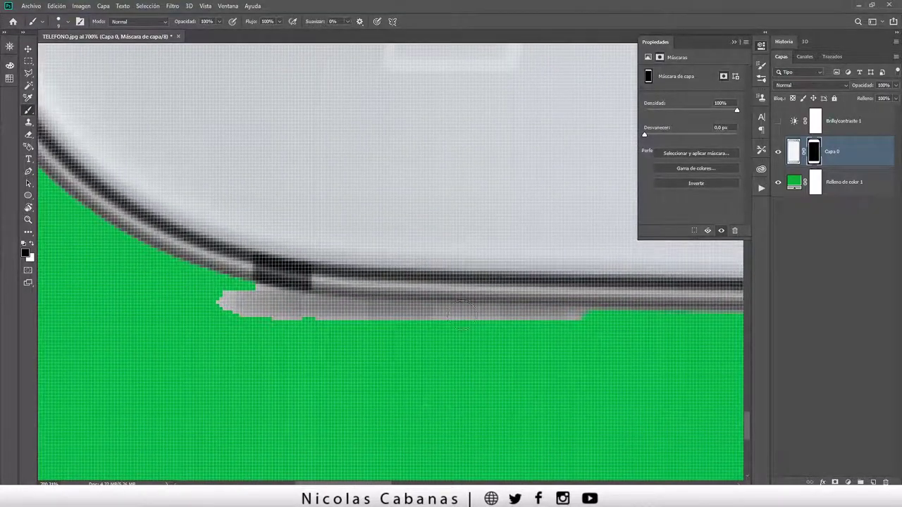
{"action": "left_click", "coordinate": [407, 314], "text": "shift"}
{"action": "left_click", "coordinate": [294, 316], "text": "shift"}
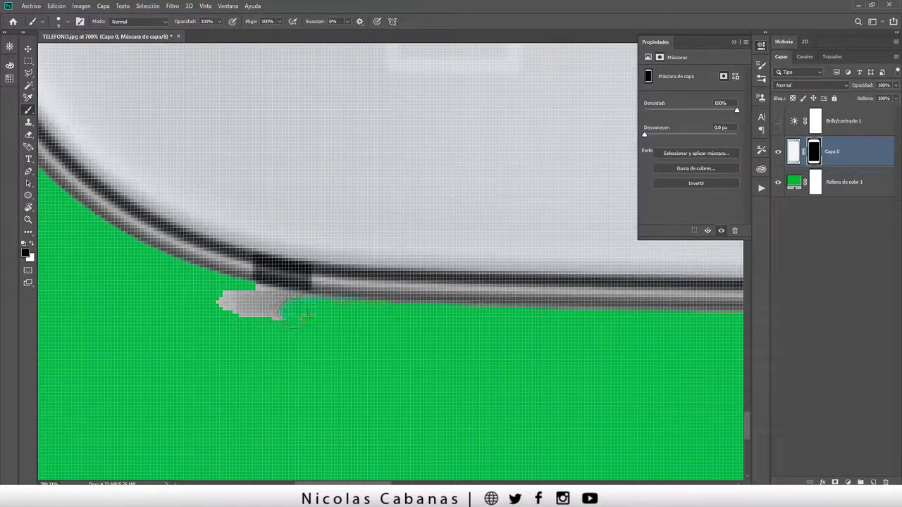
{"action": "mouse_move", "coordinate": [264, 298]}
{"action": "left_mouse_down"}
{"action": "mouse_move", "coordinate": [227, 301]}
{"action": "mouse_move", "coordinate": [241, 316]}
{"action": "mouse_move", "coordinate": [234, 308]}
{"action": "left_mouse_up"}
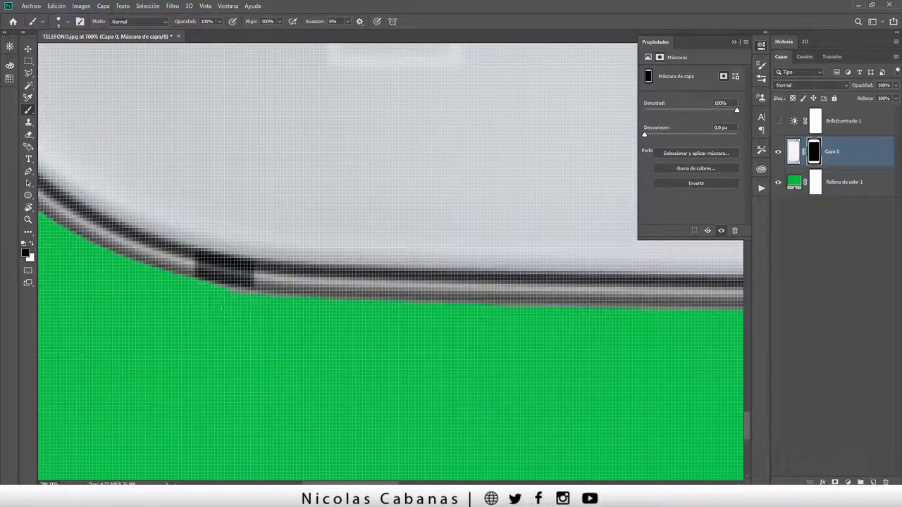
{"action": "scroll", "coordinate": [407, 329], "scroll_direction": "down", "scroll_amount": 2}
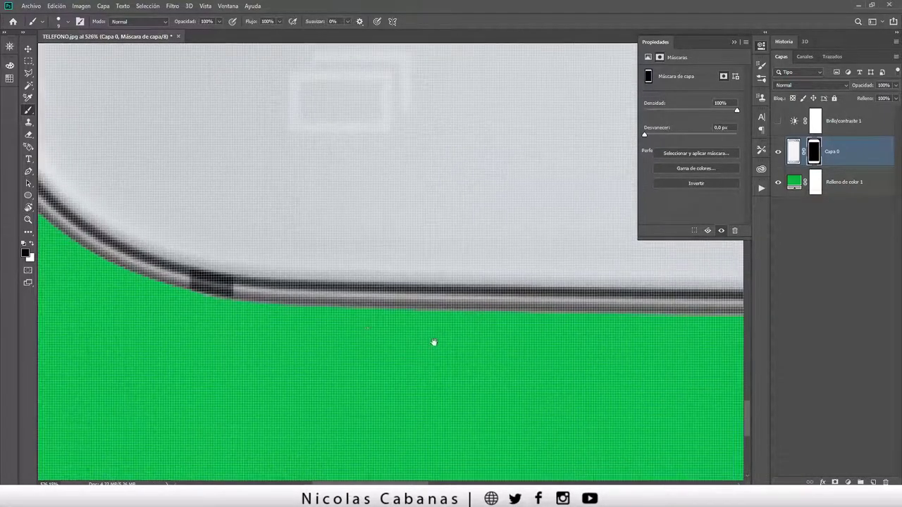
{"action": "left_click_drag", "start_coordinate": [435, 343], "coordinate": [306, 322]}
{"action": "scroll", "coordinate": [405, 332], "scroll_direction": "down", "scroll_amount": 1}
{"action": "scroll", "coordinate": [406, 337], "scroll_direction": "down", "scroll_amount": 1}
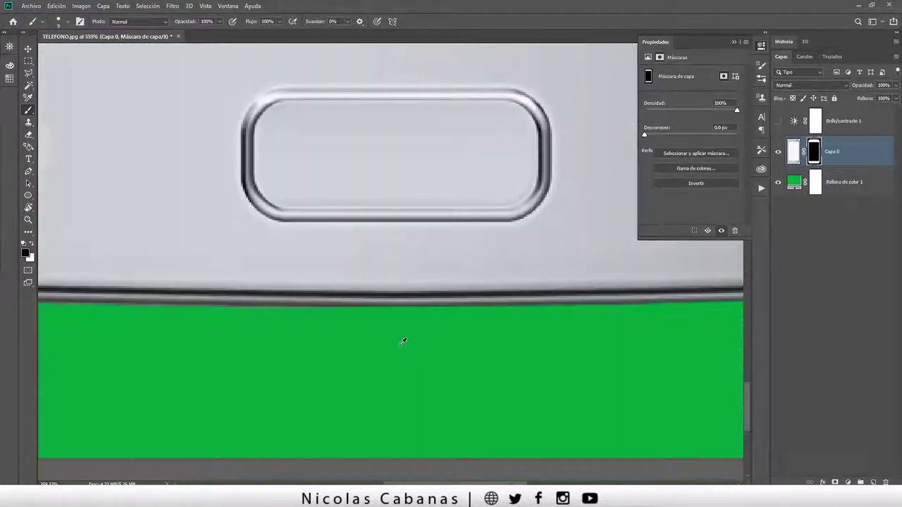
{"action": "scroll", "coordinate": [408, 341], "scroll_direction": "down", "scroll_amount": 2}
{"action": "left_click_drag", "start_coordinate": [413, 343], "coordinate": [234, 378]}
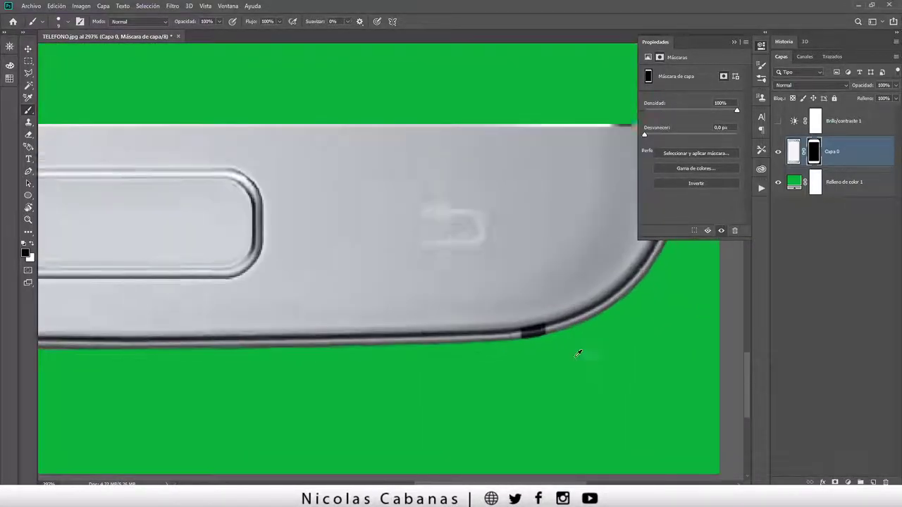
{"action": "scroll", "coordinate": [497, 345], "scroll_direction": "up", "scroll_amount": 3}
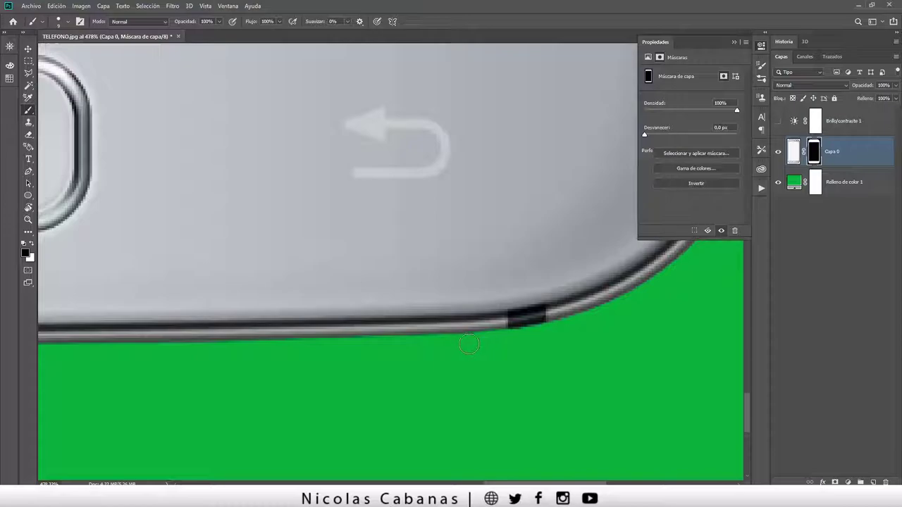
{"action": "scroll", "coordinate": [451, 344], "scroll_direction": "down", "scroll_amount": 2}
{"action": "scroll", "coordinate": [445, 282], "scroll_direction": "down", "scroll_amount": 1}
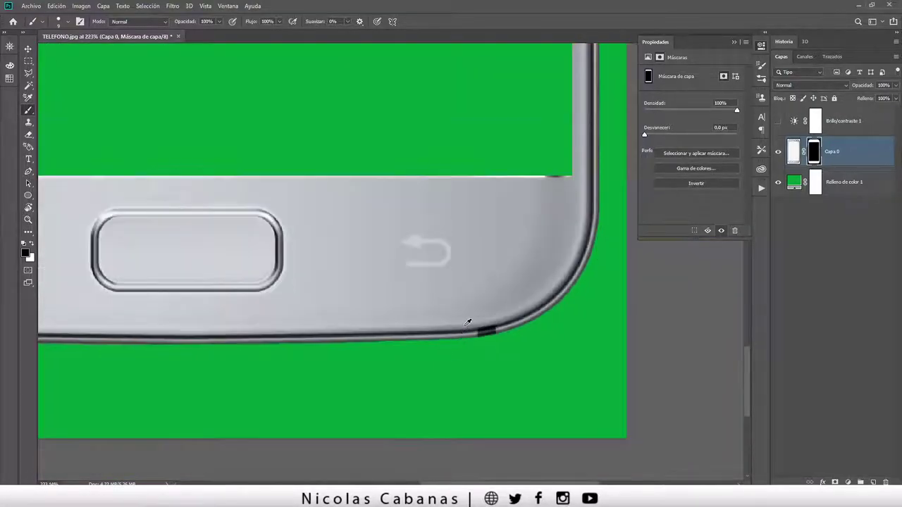
{"action": "scroll", "coordinate": [439, 211], "scroll_direction": "down", "scroll_amount": 1}
{"action": "scroll", "coordinate": [435, 184], "scroll_direction": "down", "scroll_amount": 1}
{"action": "left_click_drag", "start_coordinate": [418, 209], "coordinate": [397, 326]}
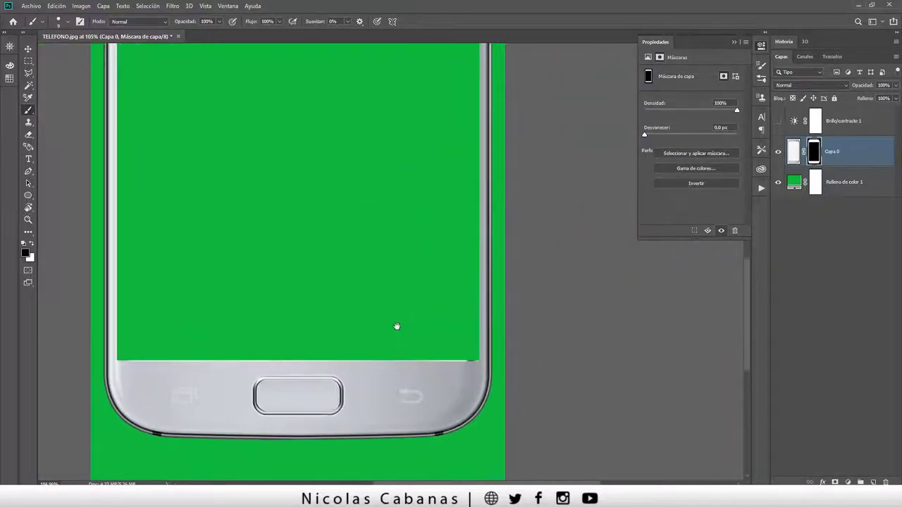
{"action": "scroll", "coordinate": [388, 262], "scroll_direction": "down", "scroll_amount": 1}
{"action": "scroll", "coordinate": [405, 215], "scroll_direction": "up", "scroll_amount": 2}
{"action": "scroll", "coordinate": [402, 298], "scroll_direction": "up", "scroll_amount": 2}
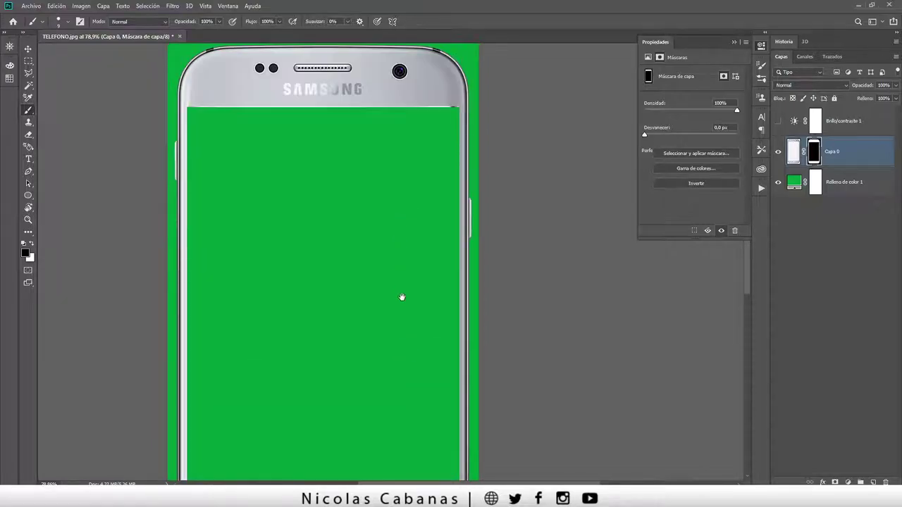
{"action": "scroll", "coordinate": [427, 207], "scroll_direction": "up", "scroll_amount": 1}
{"action": "scroll", "coordinate": [439, 172], "scroll_direction": "up", "scroll_amount": 1}
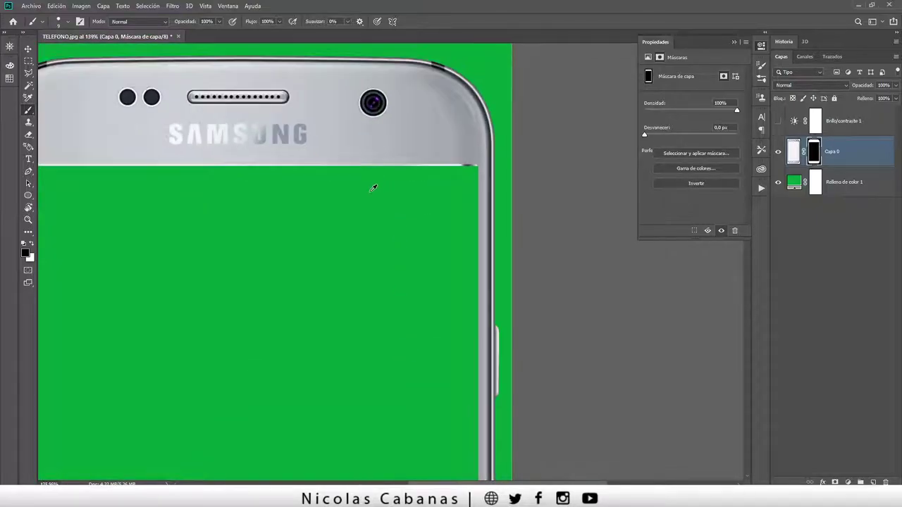
{"action": "scroll", "coordinate": [385, 240], "scroll_direction": "down", "scroll_amount": 1}
{"action": "left_click_drag", "start_coordinate": [397, 298], "coordinate": [460, 255]}
{"action": "scroll", "coordinate": [460, 255], "scroll_direction": "down", "scroll_amount": 2}
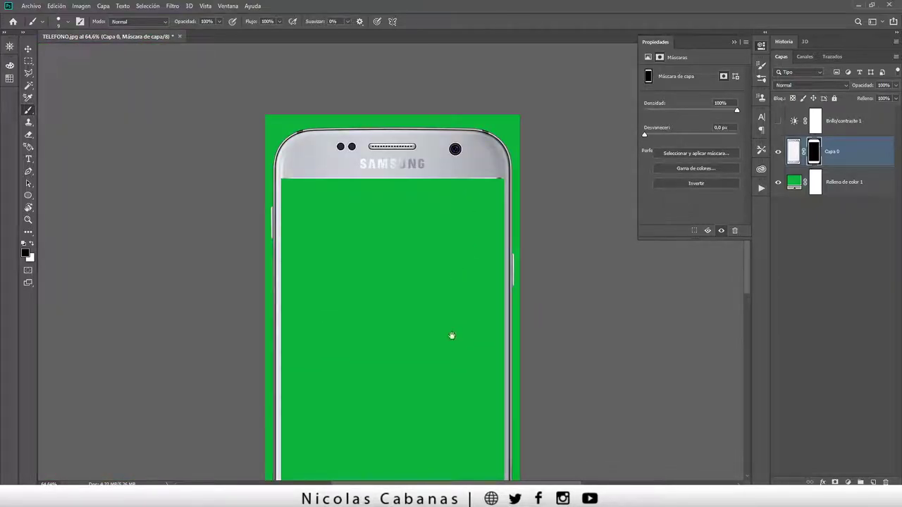
{"action": "left_click_drag", "start_coordinate": [451, 334], "coordinate": [424, 177]}
{"action": "scroll", "coordinate": [425, 177], "scroll_direction": "down", "scroll_amount": 1}
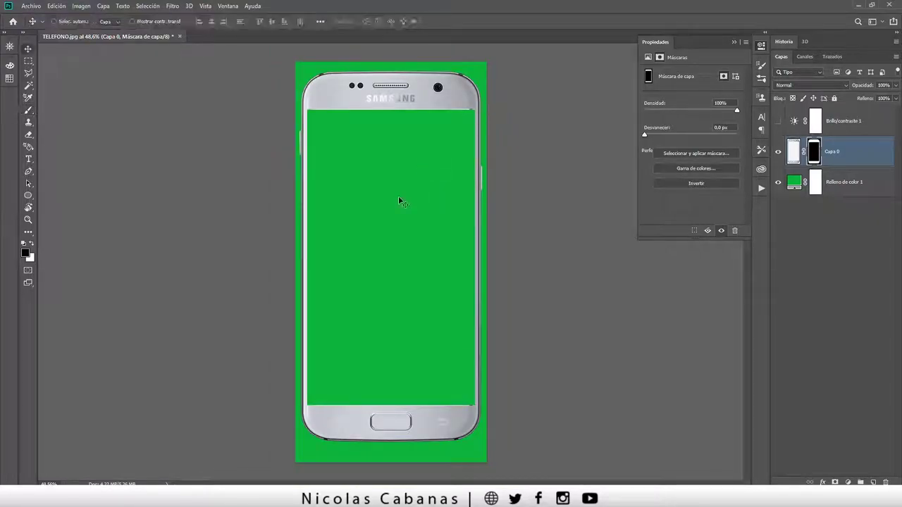
- Zoom the view in and out to check the finished phone mockup
{"action": "key", "text": "z"}
{"action": "scroll", "coordinate": [396, 224], "scroll_direction": "down", "scroll_amount": 1}
{"action": "scroll", "coordinate": [396, 225], "scroll_direction": "up", "scroll_amount": 1}
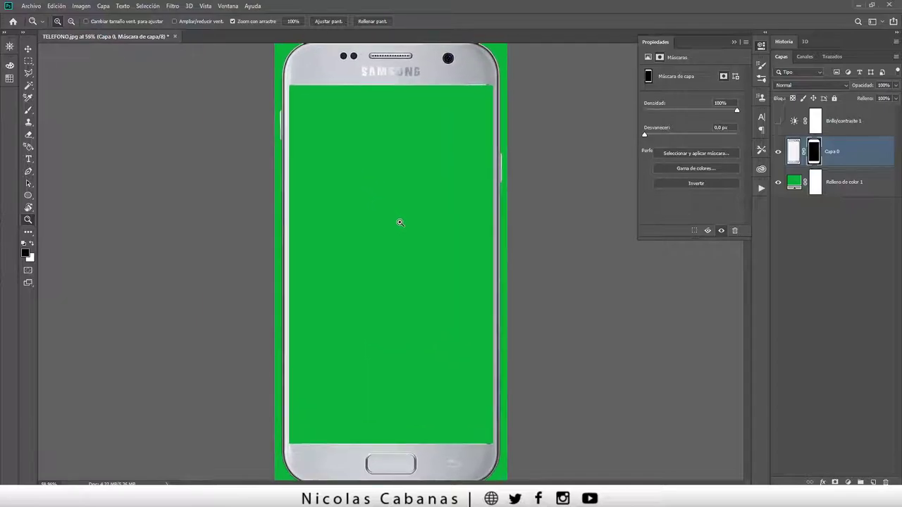
{"action": "key", "text": "v"}
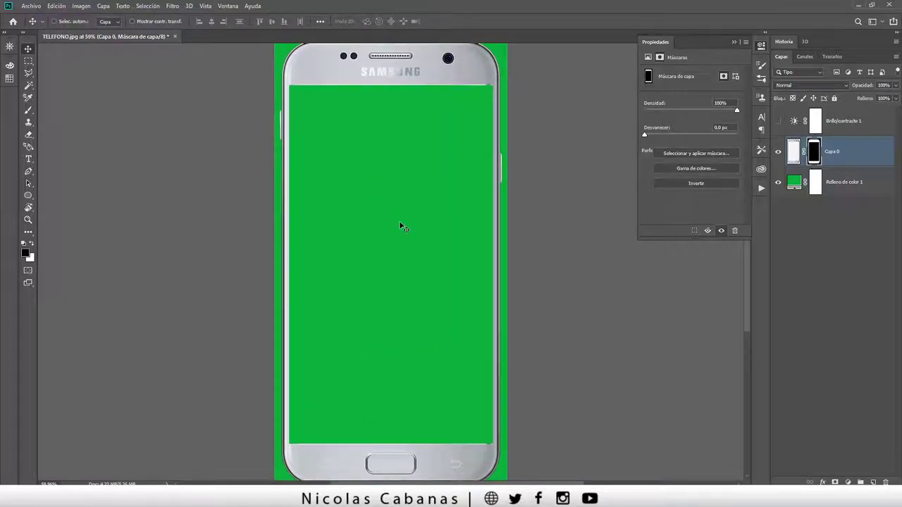
{"action": "key", "text": "z"}
{"action": "scroll", "coordinate": [381, 207], "scroll_direction": "down", "scroll_amount": 2}
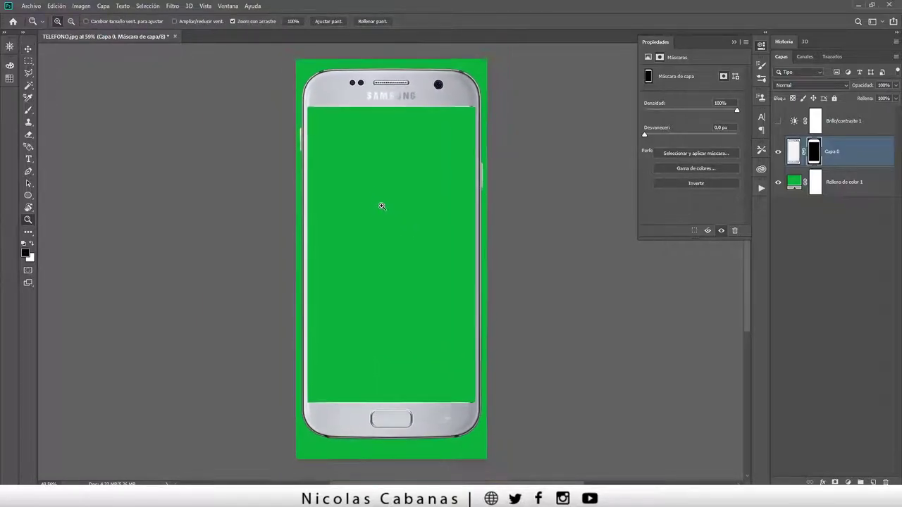
{"action": "key", "text": "v"}
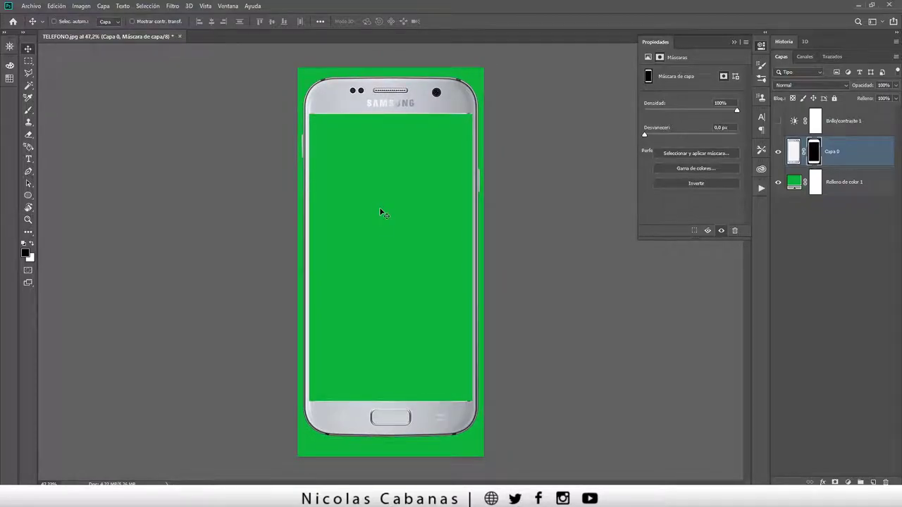
{"action": "key", "text": "z"}
{"action": "scroll", "coordinate": [374, 213], "scroll_direction": "up", "scroll_amount": 2}
{"action": "key", "text": "v"}
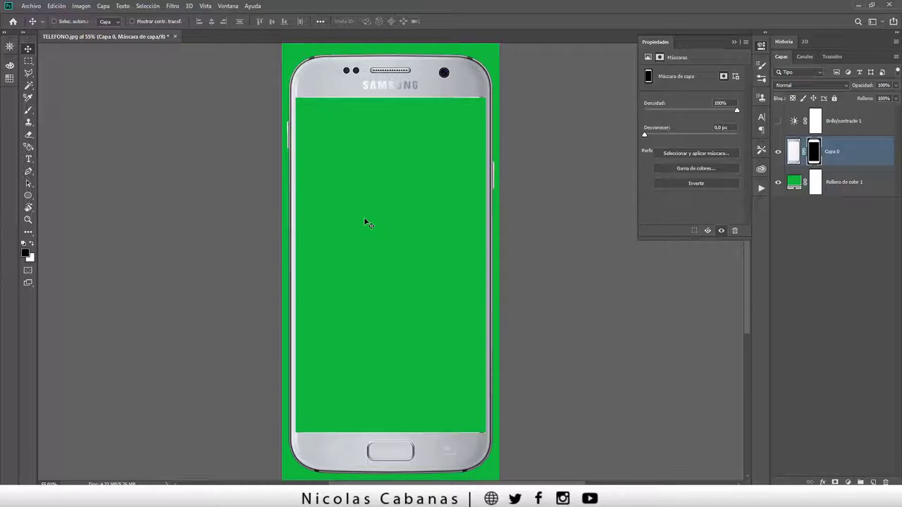
- Zoom slightly into the phone and bring up Save As with Ctrl+Shift+S
{"action": "key", "text": "z"}
{"action": "left_click_drag", "start_coordinate": [361, 217], "coordinate": [365, 226]}
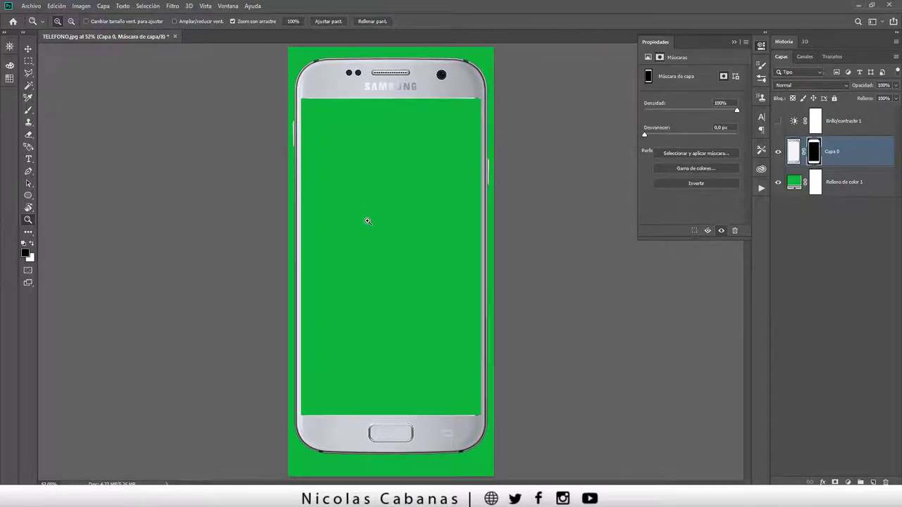
{"action": "key", "text": "v"}
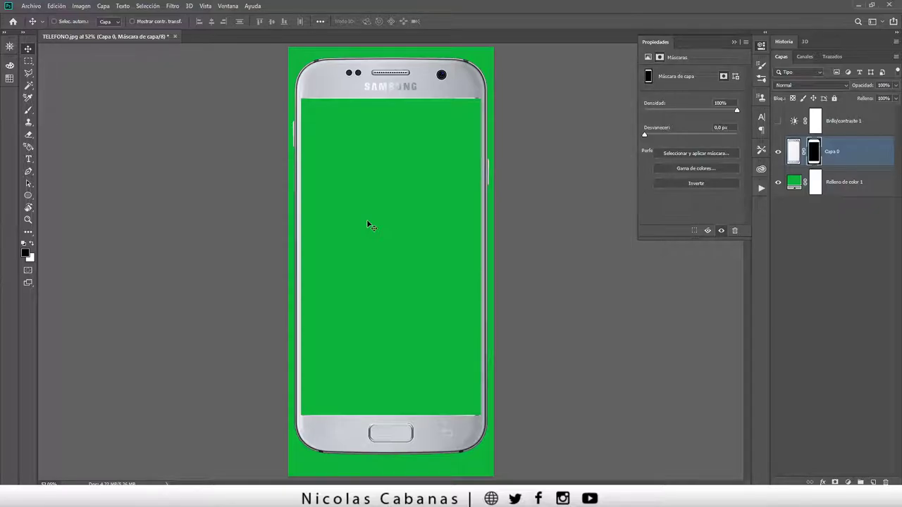
{"action": "key", "text": "ctrl"}
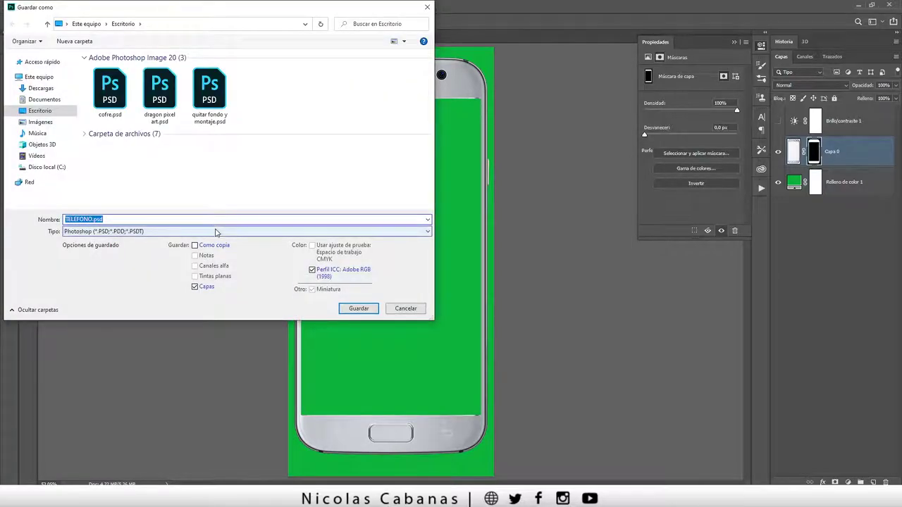
- Save the mockup as PNG named MI TELEFONO.png, accepting the PNG options
{"action": "left_click", "coordinate": [217, 231]}
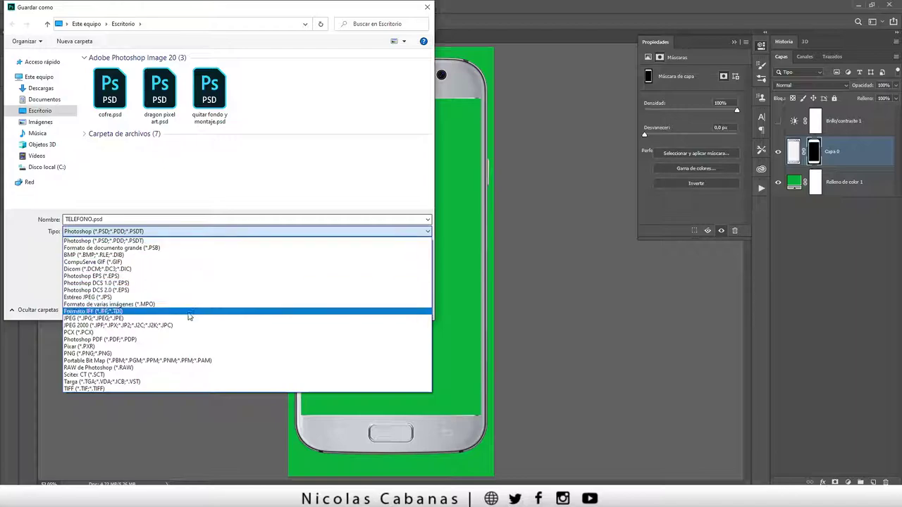
{"action": "left_click", "coordinate": [176, 354]}
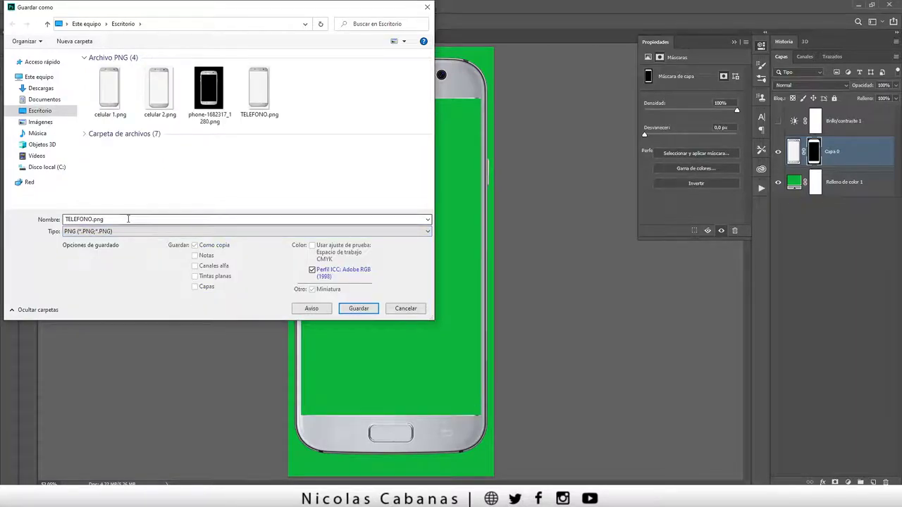
{"action": "left_click", "coordinate": [88, 220]}
{"action": "left_click", "coordinate": [67, 220]}
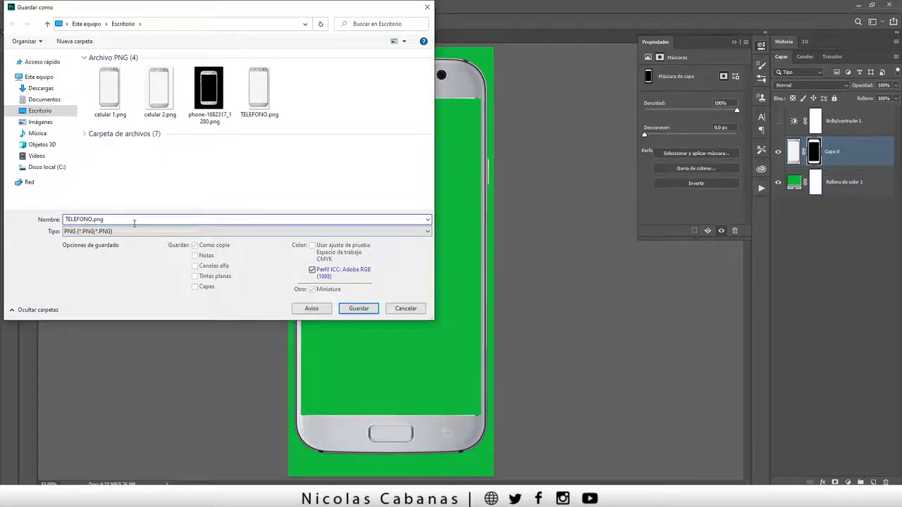
{"action": "type", "text": "MI"}
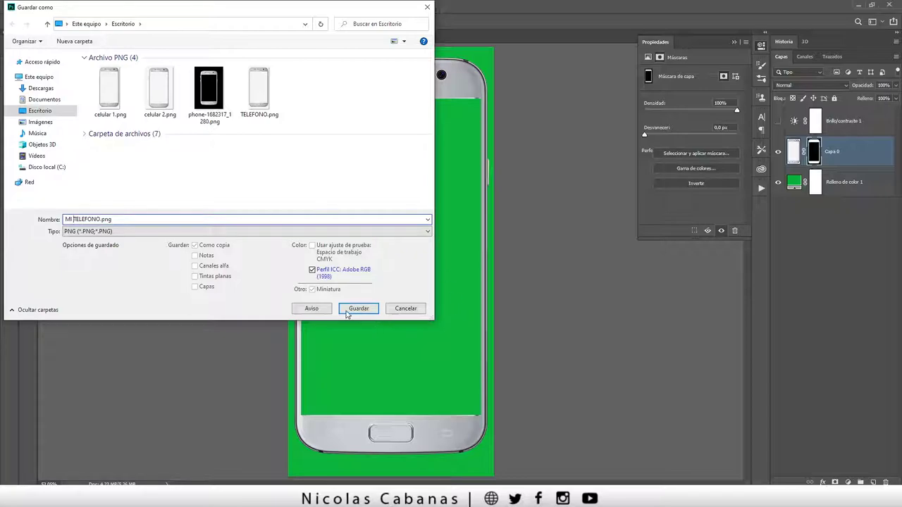
{"action": "left_click", "coordinate": [356, 309]}
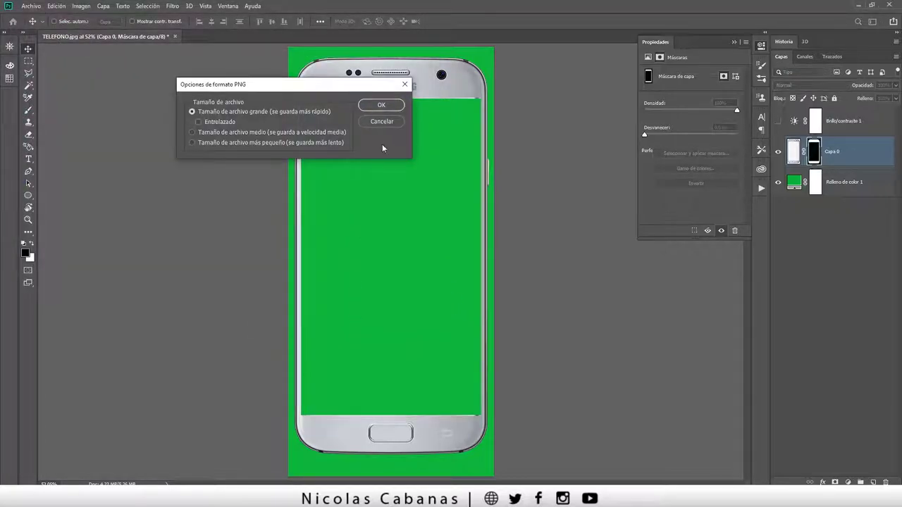
{"action": "left_click", "coordinate": [387, 122]}
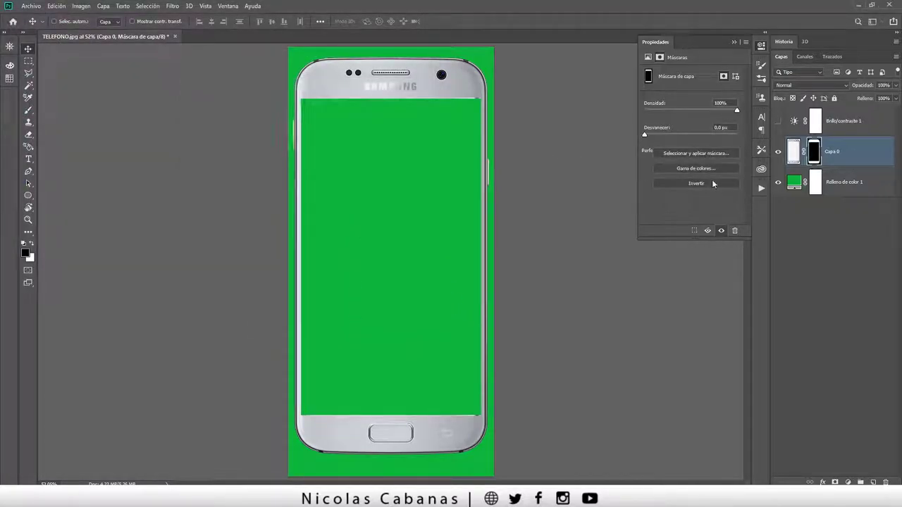
- Hide the green Relleno de color 1 fill and save as PNG named mi TELEFONO
{"action": "left_click", "coordinate": [778, 183]}
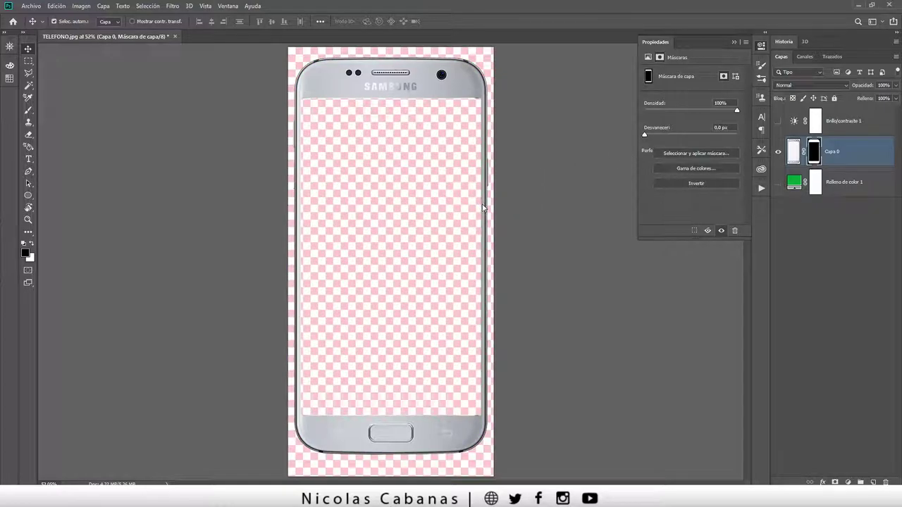
{"action": "key", "text": "ctrl+shift+s"}
{"action": "key", "text": "Home"}
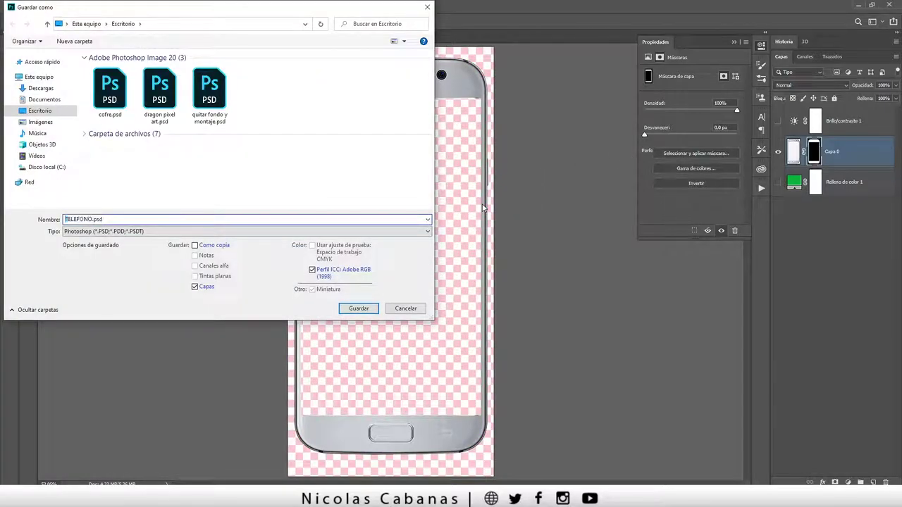
{"action": "type", "text": "mi"}
{"action": "key", "text": "Down"}
{"action": "key", "text": "Down"}
{"action": "key", "text": "Down"}
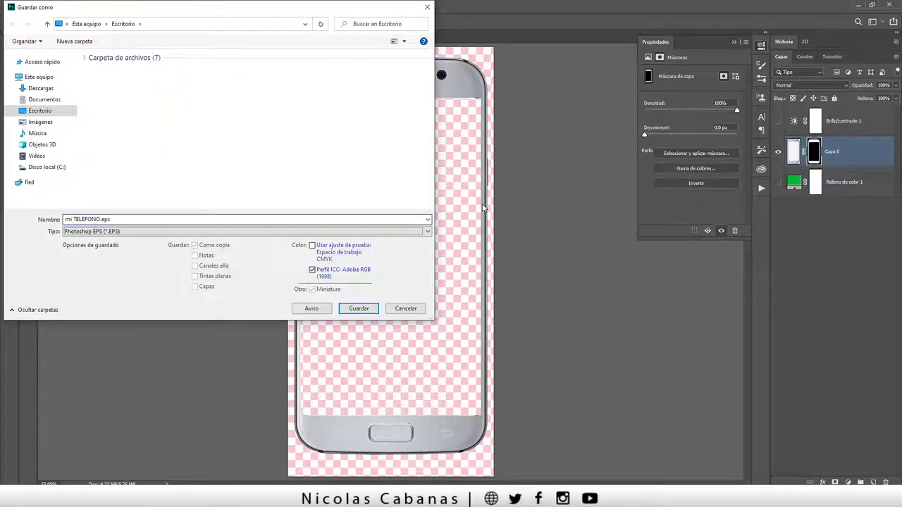
{"action": "left_click", "coordinate": [277, 232]}
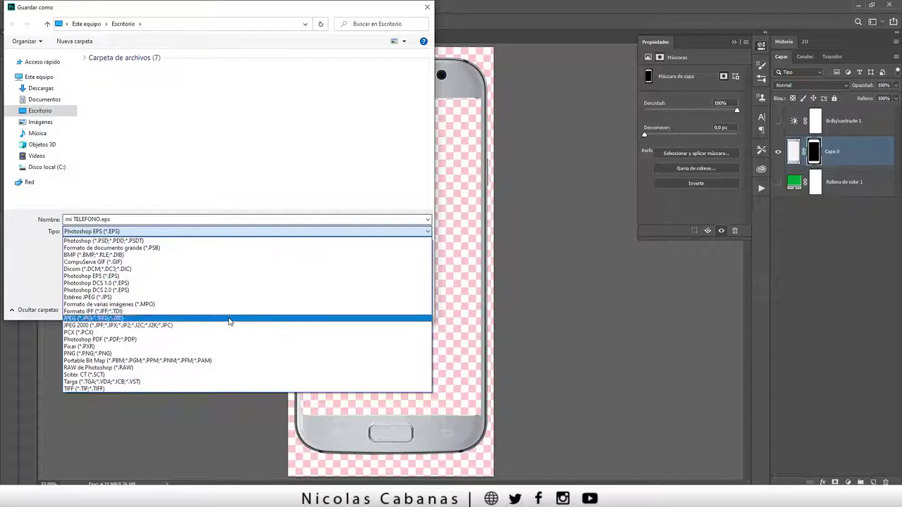
{"action": "left_click", "coordinate": [215, 353]}
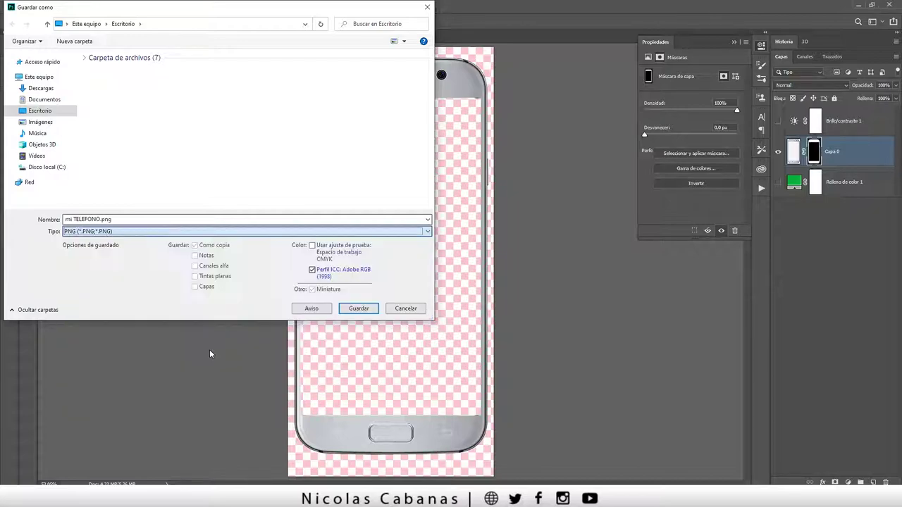
{"action": "left_click", "coordinate": [361, 307]}
- Confirm the PNG options and open mi TELEFONO.png from the Desktop in Photoshop
{"action": "left_click", "coordinate": [381, 106]}
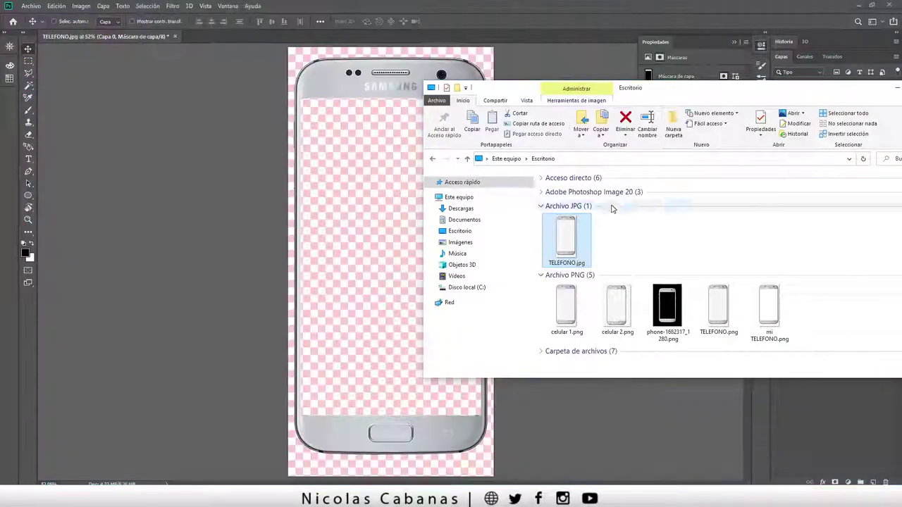
{"action": "left_click", "coordinate": [783, 311]}
{"action": "double_click", "coordinate": [780, 312]}
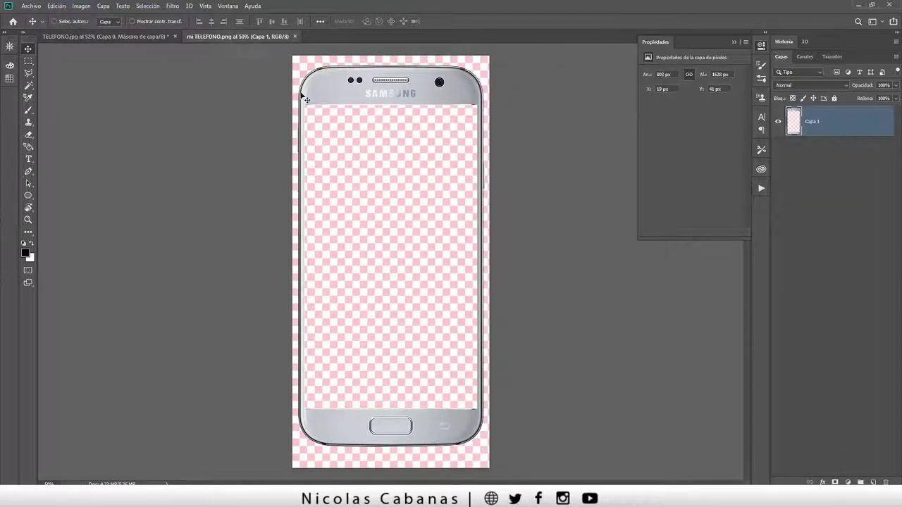
{"action": "key", "text": "z"}
{"action": "left_click", "coordinate": [425, 168]}
{"action": "mouse_move", "coordinate": [426, 169]}
{"action": "left_mouse_down"}
{"action": "mouse_move", "coordinate": [389, 189]}
{"action": "mouse_move", "coordinate": [406, 192]}
{"action": "left_mouse_up"}
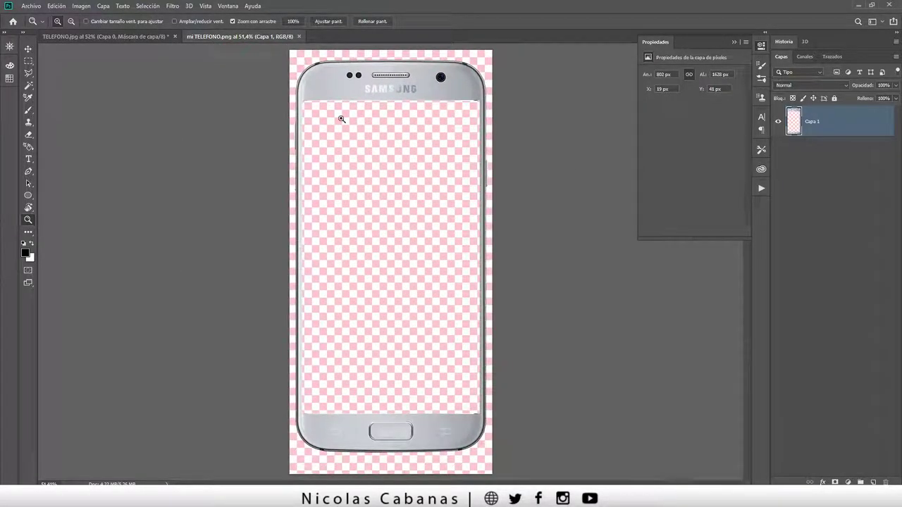
{"action": "left_click_drag", "start_coordinate": [636, 214], "coordinate": [594, 218]}
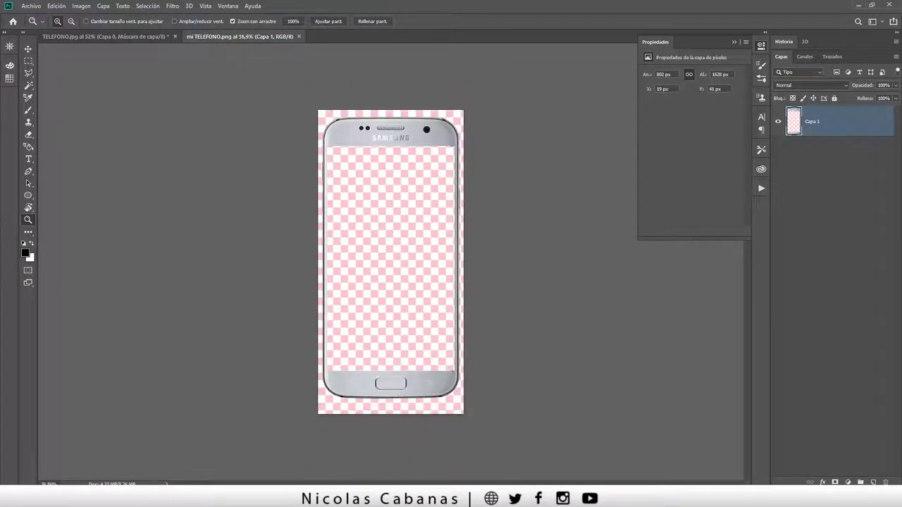